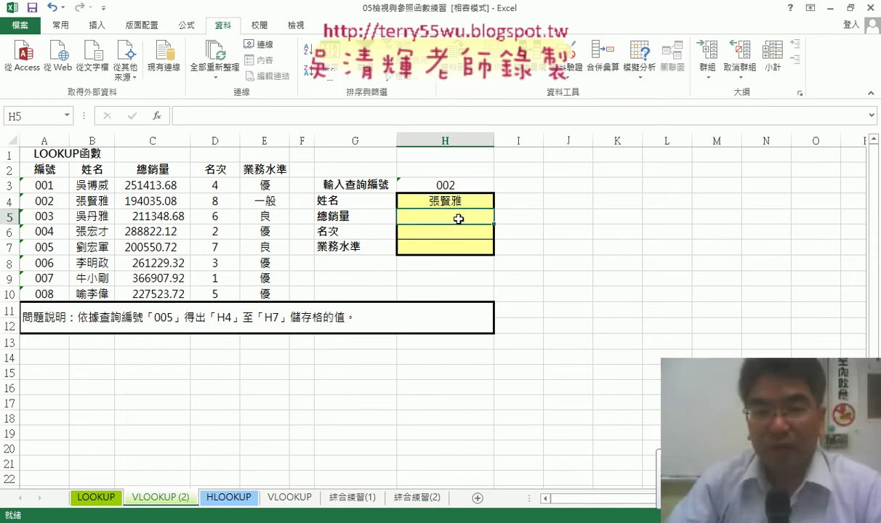
# Copy H4's VLOOKUP into H5 and change its column number to 3, returning 194035.08.
pyautogui.click(176, 114)
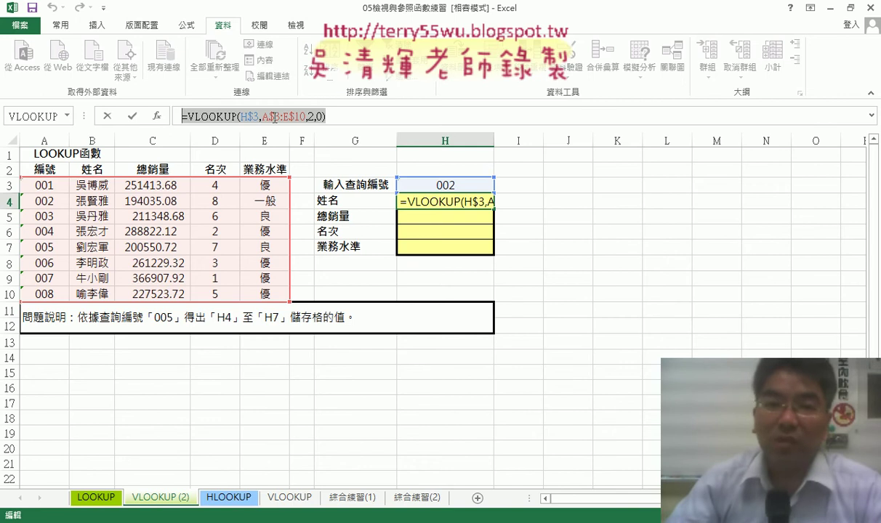
pyautogui.rightClick(273, 118)
pyautogui.click(304, 144)
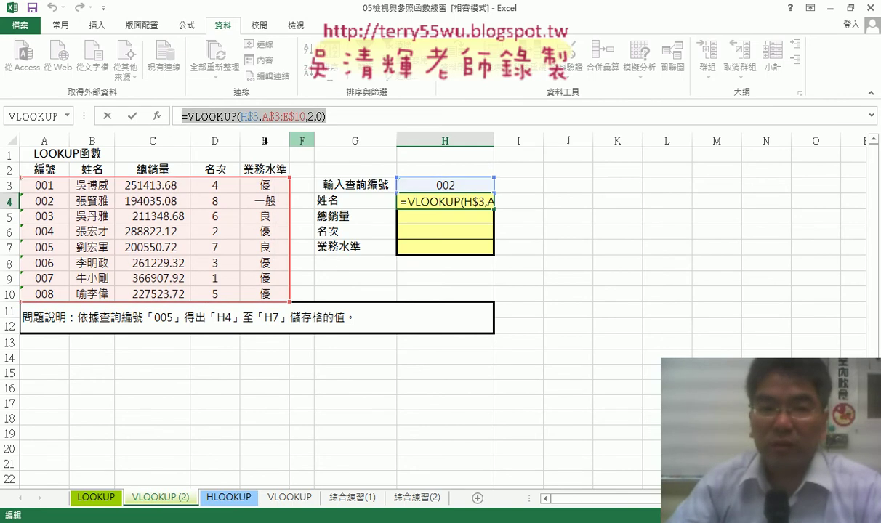
pyautogui.click(106, 115)
pyautogui.click(445, 218)
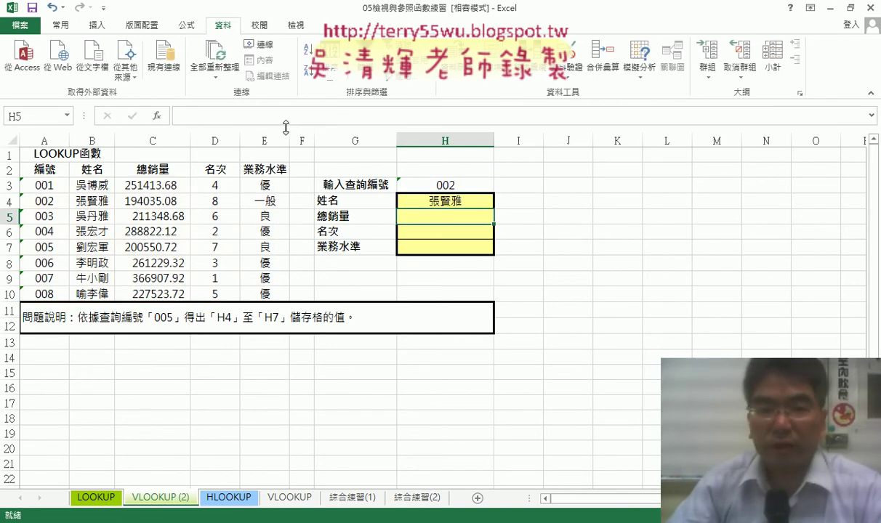
pyautogui.click(273, 118)
pyautogui.rightClick(274, 118)
pyautogui.click(297, 169)
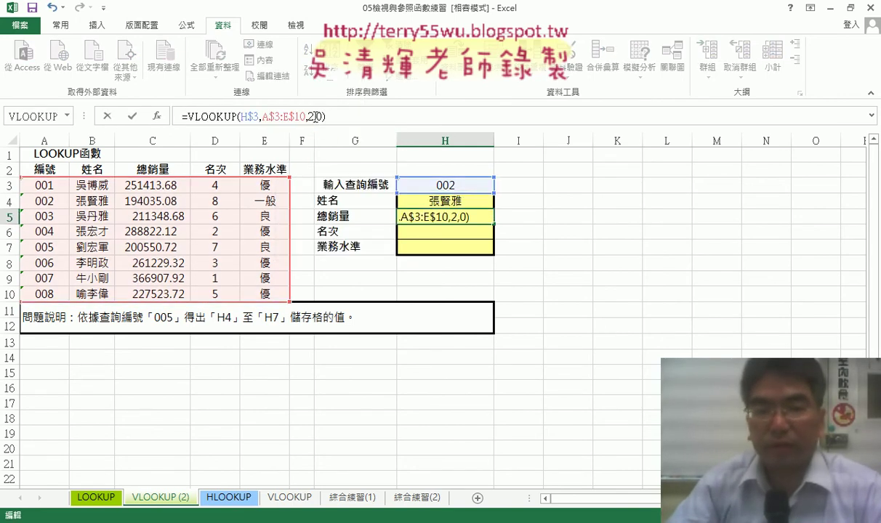
pyautogui.click(311, 117)
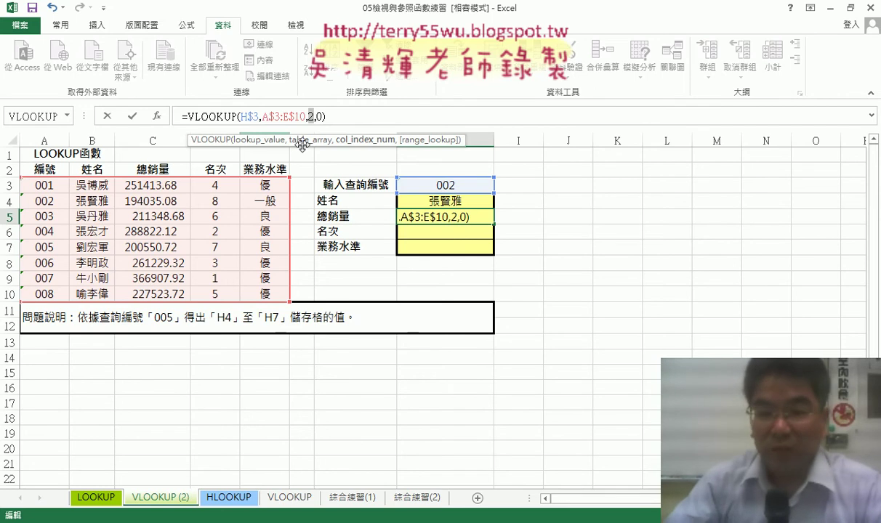
pyautogui.write('3')
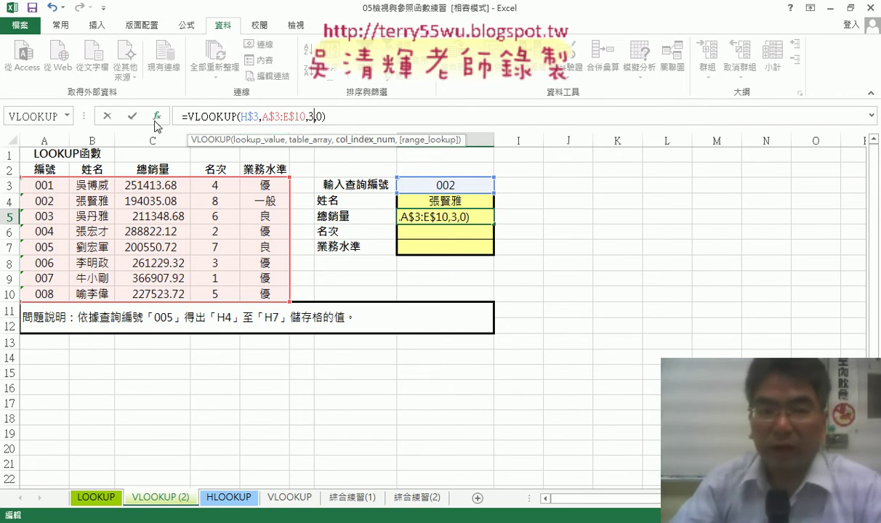
pyautogui.click(131, 117)
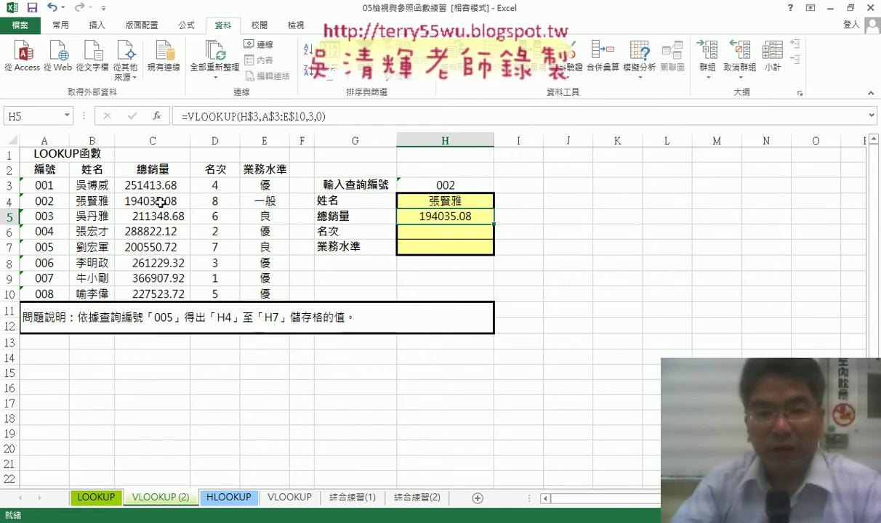
# Paste the VLOOKUP into H6 and H7 with column numbers 4 and 5, showing 8 and 一般.
pyautogui.click(423, 230)
pyautogui.rightClick(298, 119)
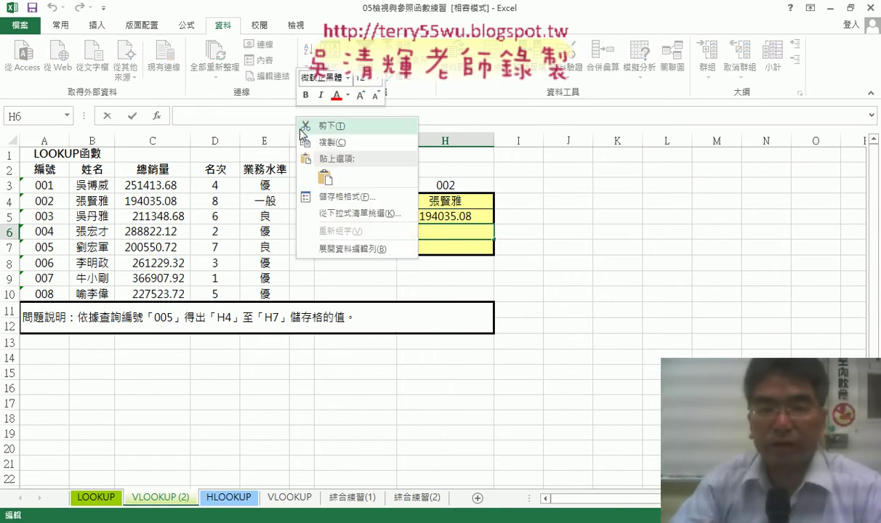
pyautogui.click(325, 177)
pyautogui.doubleClick(312, 116)
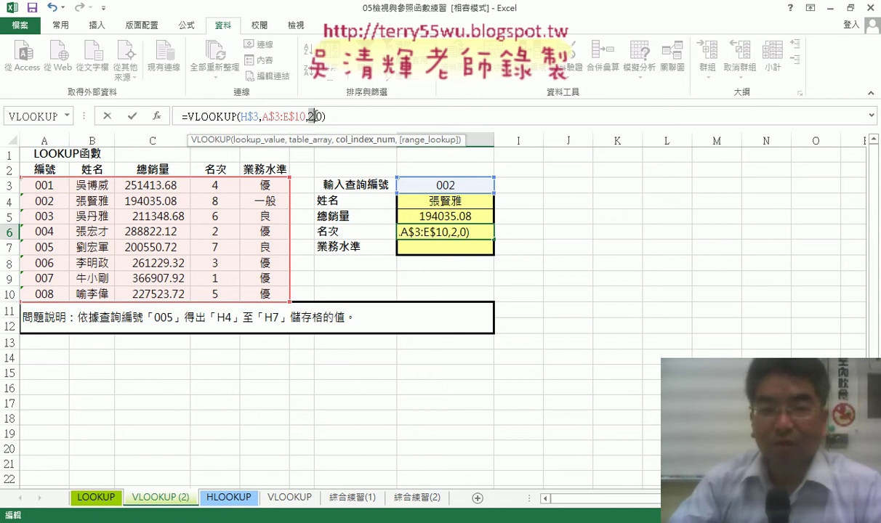
pyautogui.write('4')
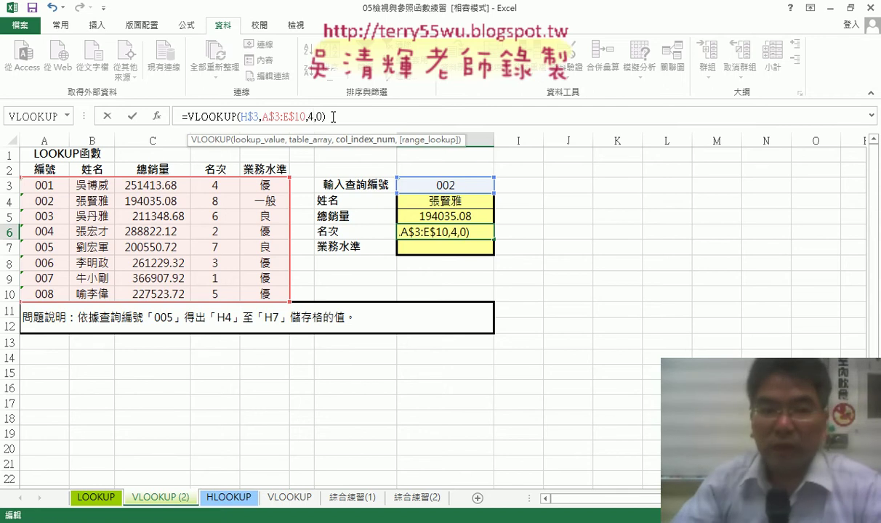
pyautogui.click(132, 116)
pyautogui.click(436, 247)
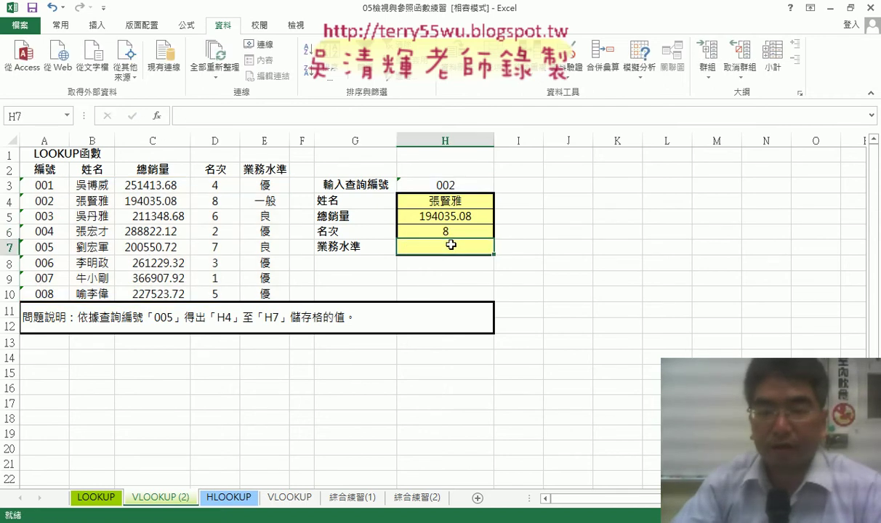
pyautogui.click(305, 117)
pyautogui.rightClick(305, 118)
pyautogui.click(330, 182)
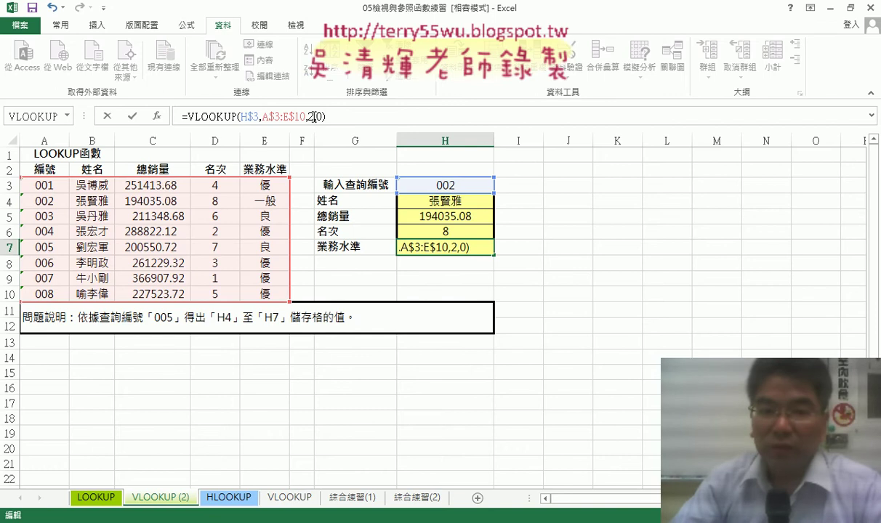
pyautogui.write('5')
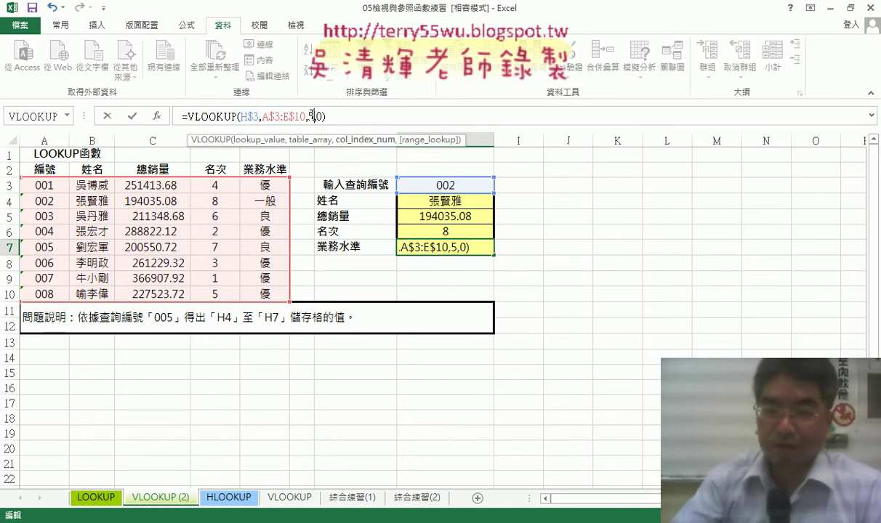
pyautogui.press('Return')
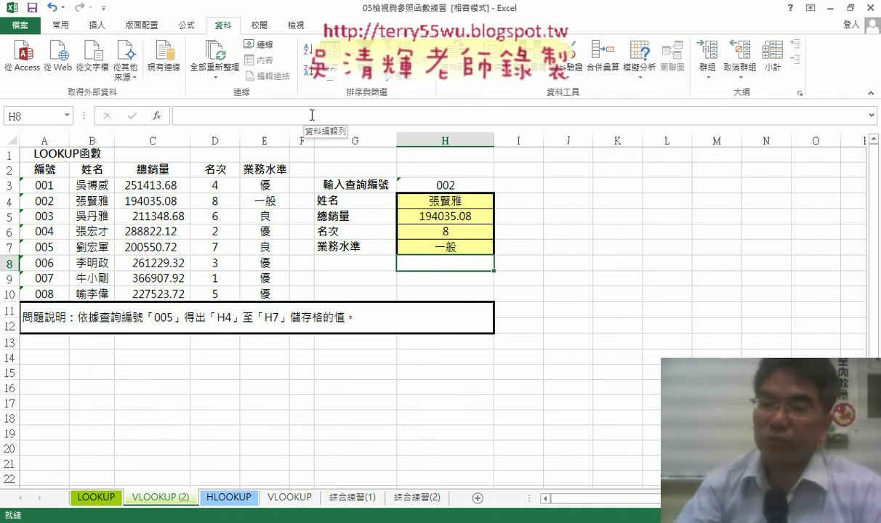
# Inspect the column argument of H4's VLOOKUP formula without changing it.
pyautogui.click(471, 206)
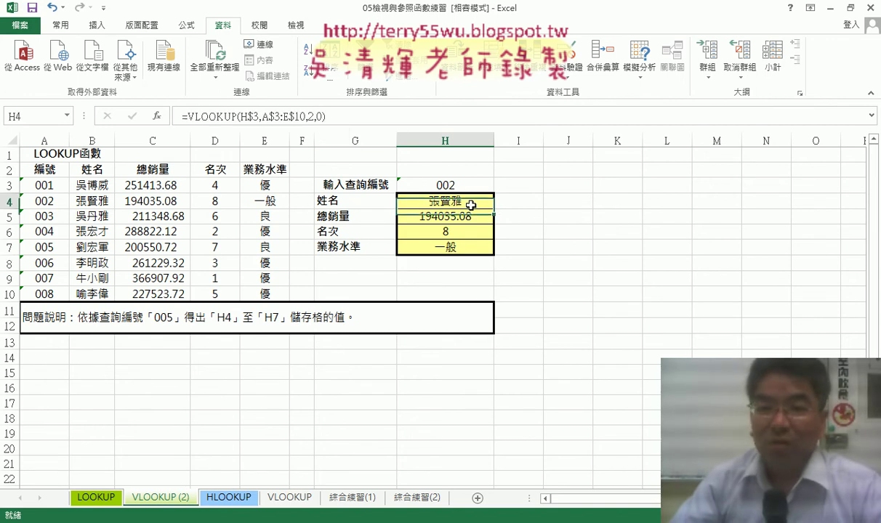
pyautogui.doubleClick(314, 117)
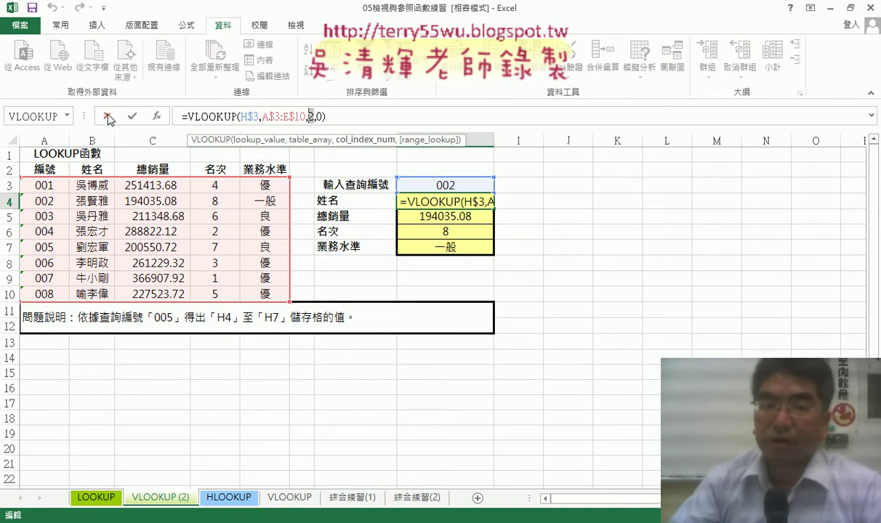
pyautogui.hotkey('ctrl', 'Return')
# Narrow column I and start inserting a new function into J4.
pyautogui.moveTo(542, 140); pyautogui.dragTo(512, 140)
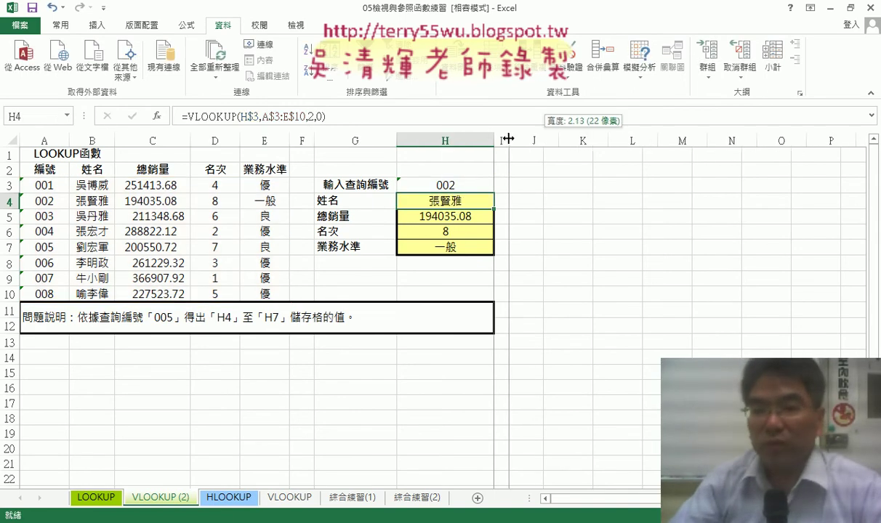
pyautogui.click(544, 198)
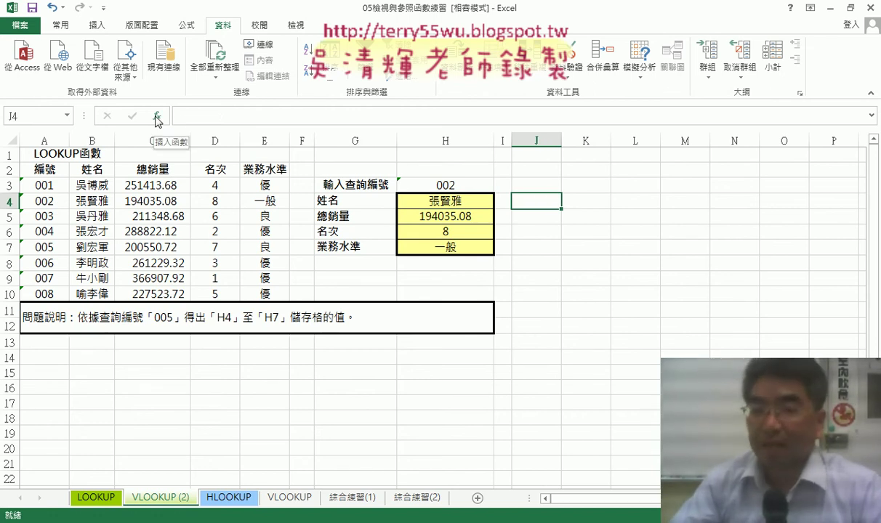
pyautogui.click(9, 201)
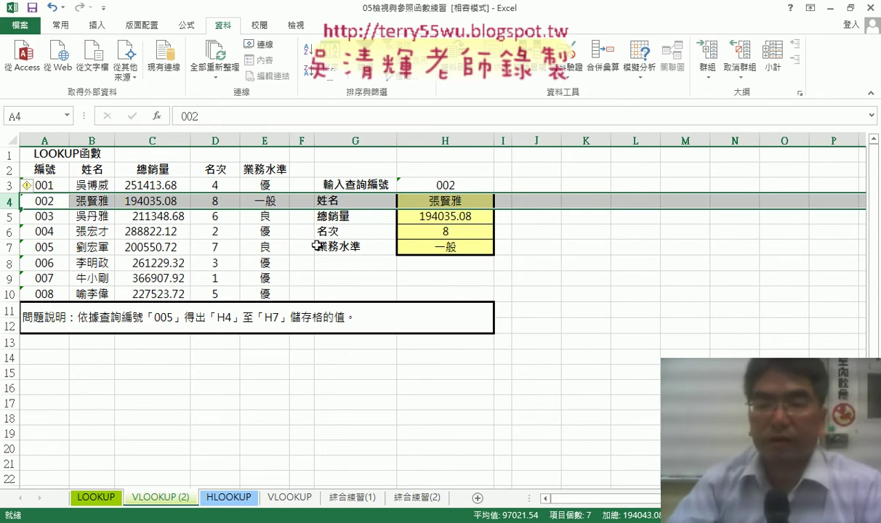
pyautogui.click(536, 200)
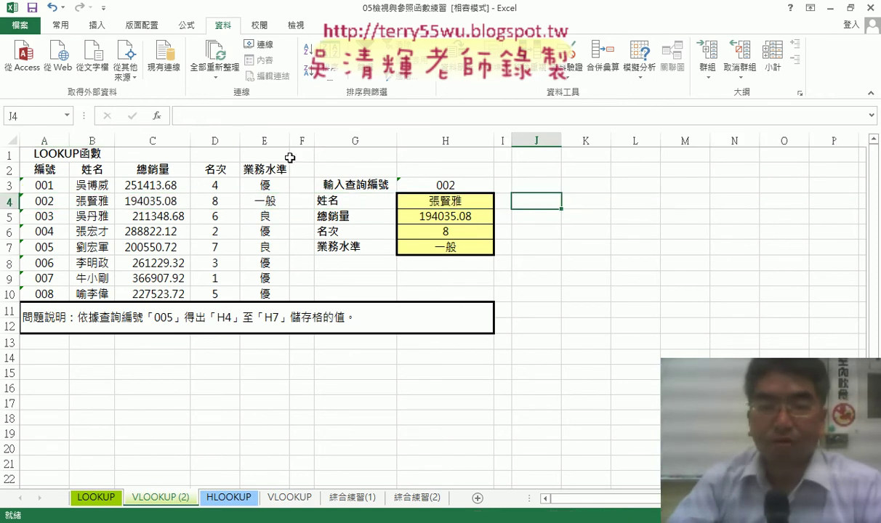
pyautogui.click(156, 117)
# Insert =ROW() in J4 with no reference and fill it down to J7, giving 4 to 7.
pyautogui.moveTo(490, 231); pyautogui.dragTo(328, 134)
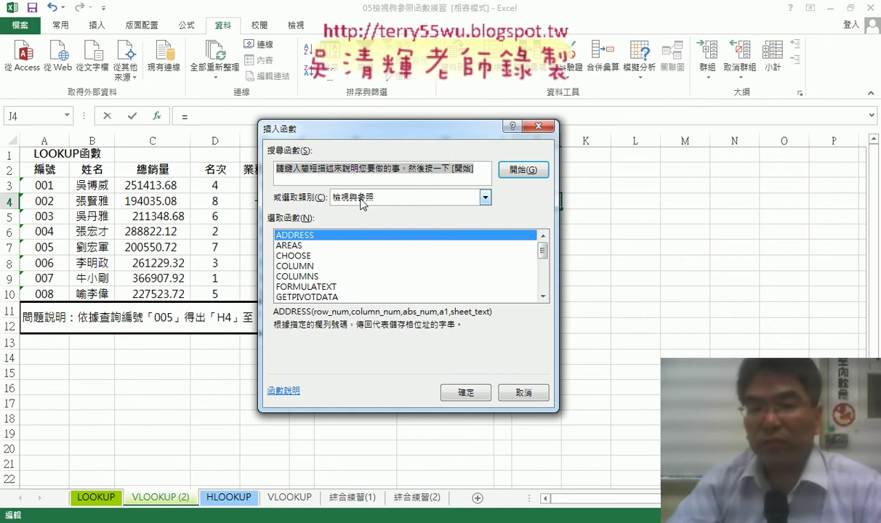
pyautogui.moveTo(542, 251); pyautogui.dragTo(542, 281)
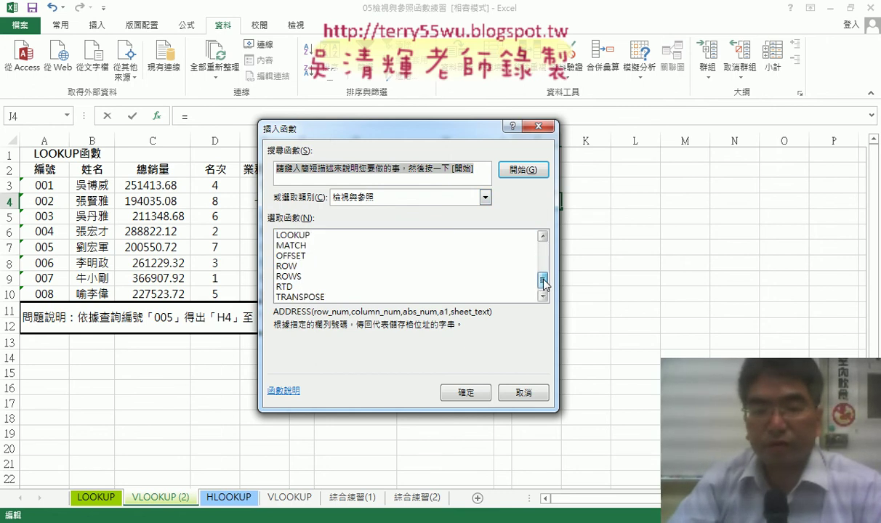
pyautogui.click(312, 268)
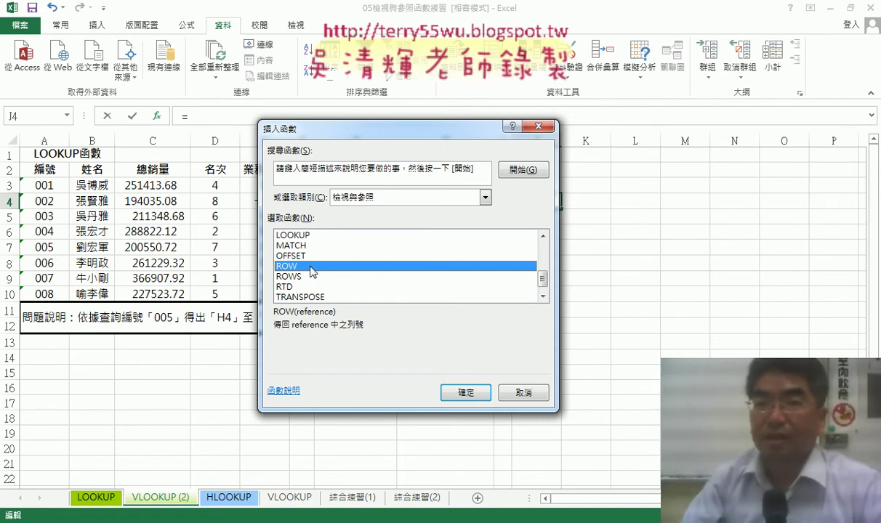
pyautogui.click(465, 392)
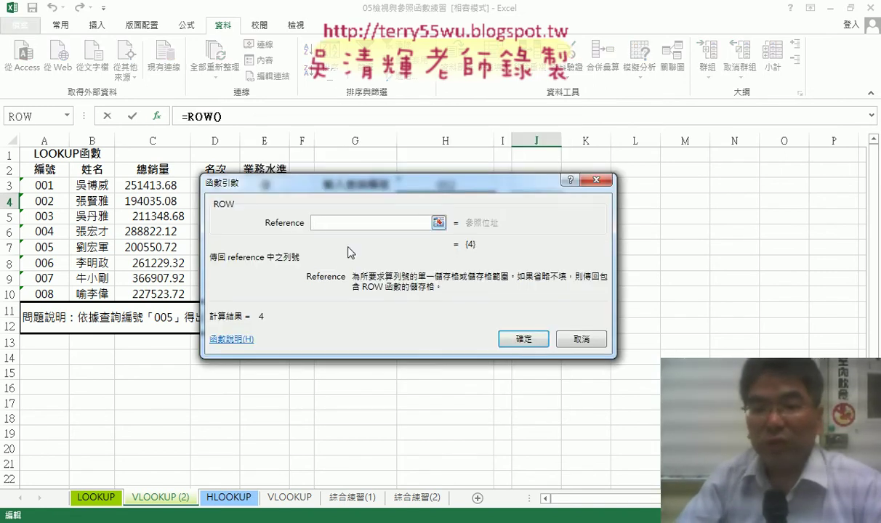
pyautogui.click(524, 339)
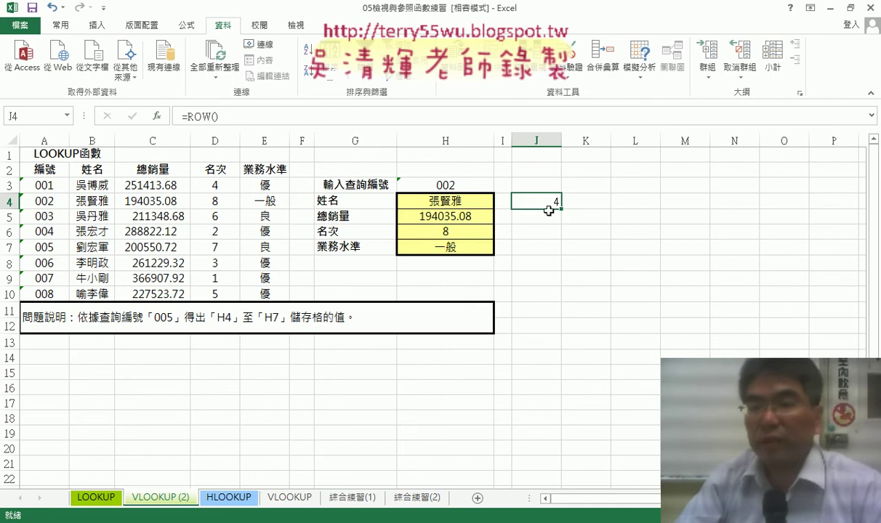
pyautogui.click(5, 201)
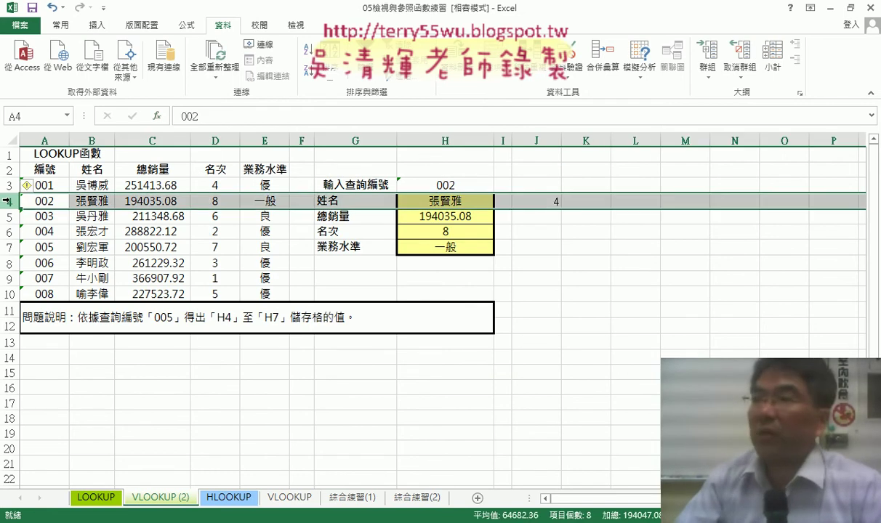
pyautogui.click(546, 201)
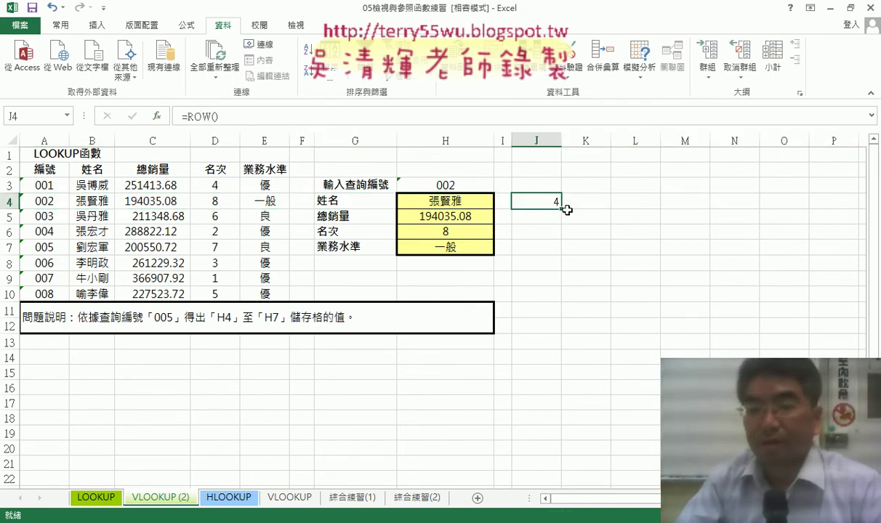
pyautogui.moveTo(560, 208); pyautogui.dragTo(556, 256)
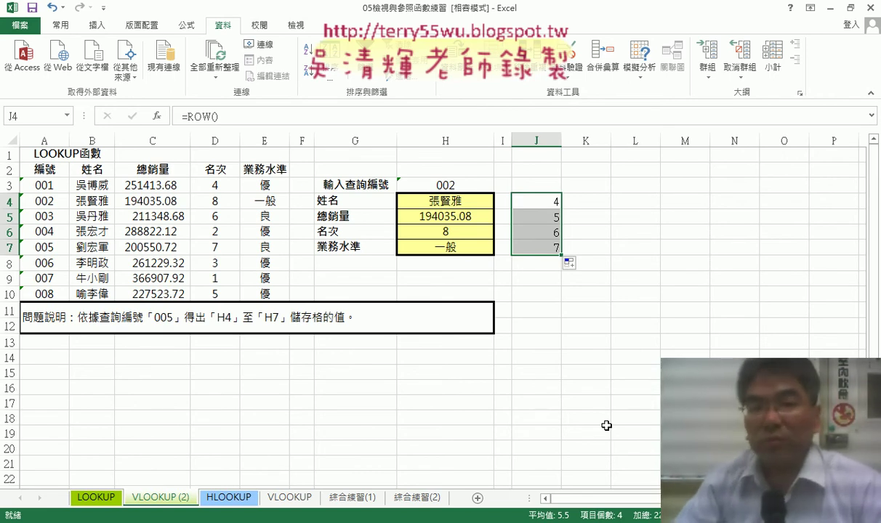
# Change J4 to =ROW()-2 and fill it down to J7, giving 2, 3, 4 and 5.
pyautogui.click(546, 202)
pyautogui.click(292, 116)
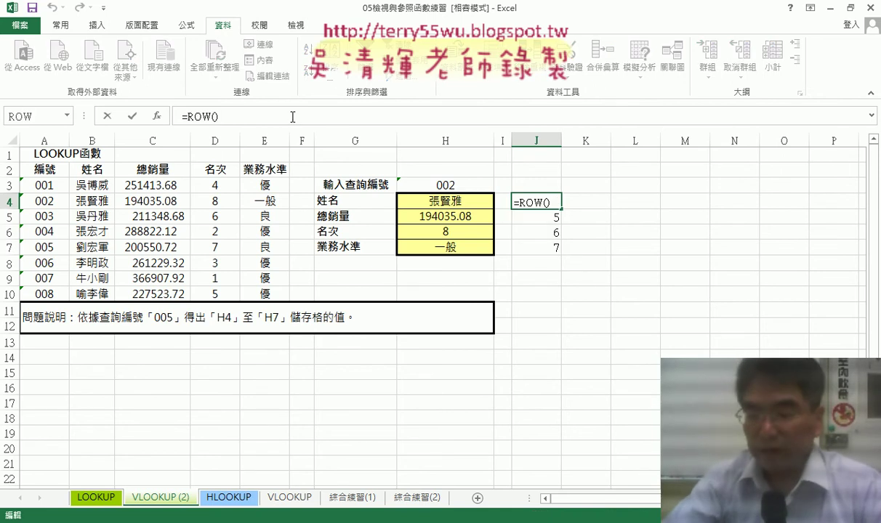
pyautogui.write('-2')
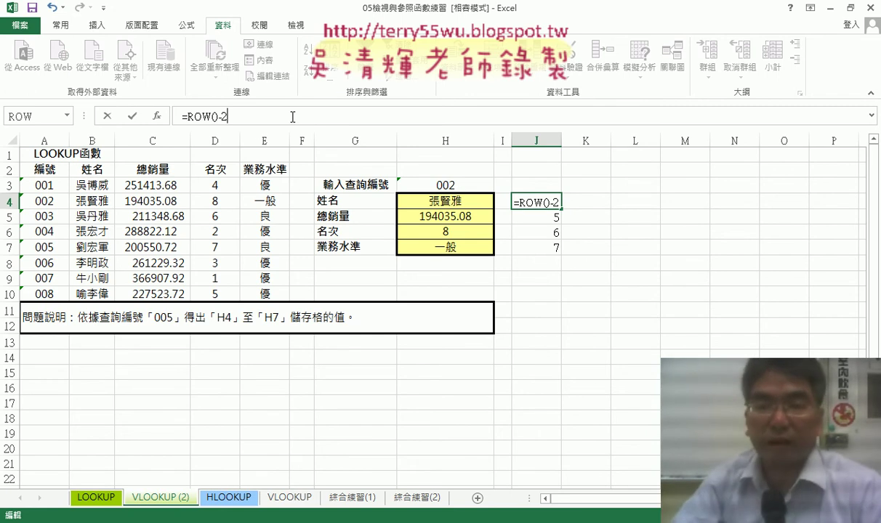
pyautogui.click(132, 116)
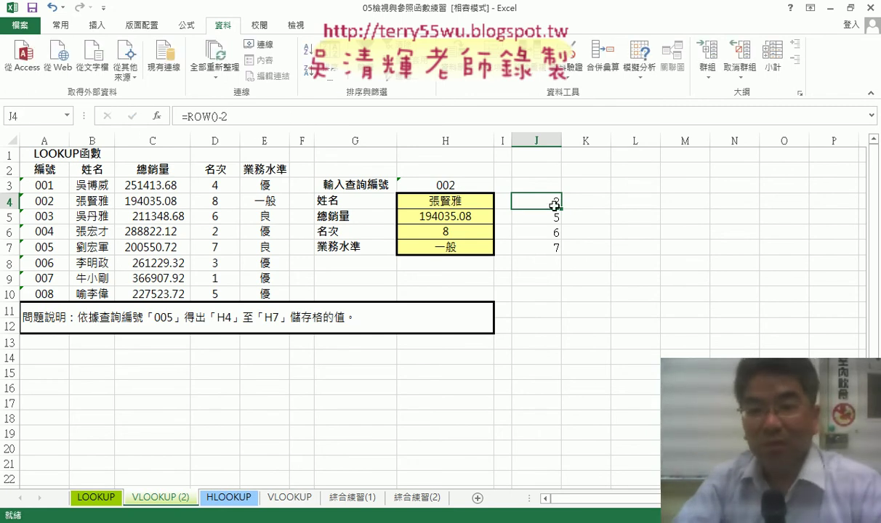
pyautogui.moveTo(561, 208); pyautogui.dragTo(534, 251)
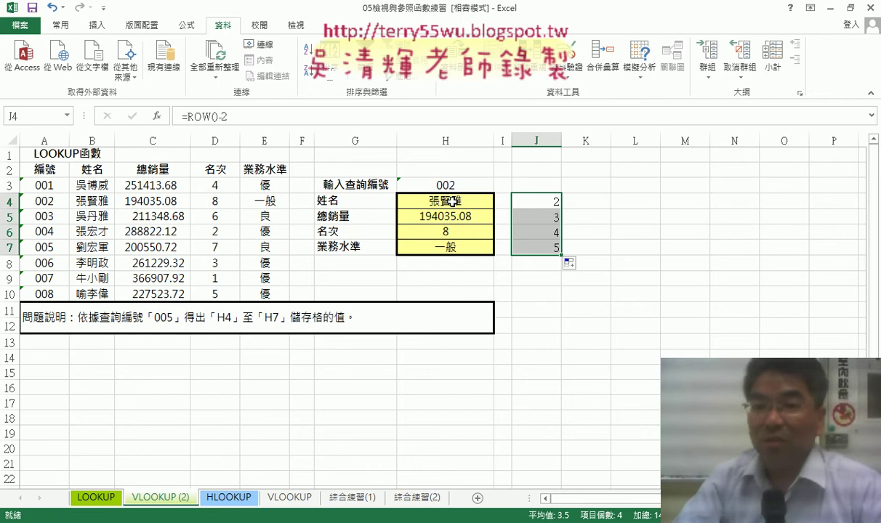
pyautogui.moveTo(453, 217); pyautogui.dragTo(455, 252)
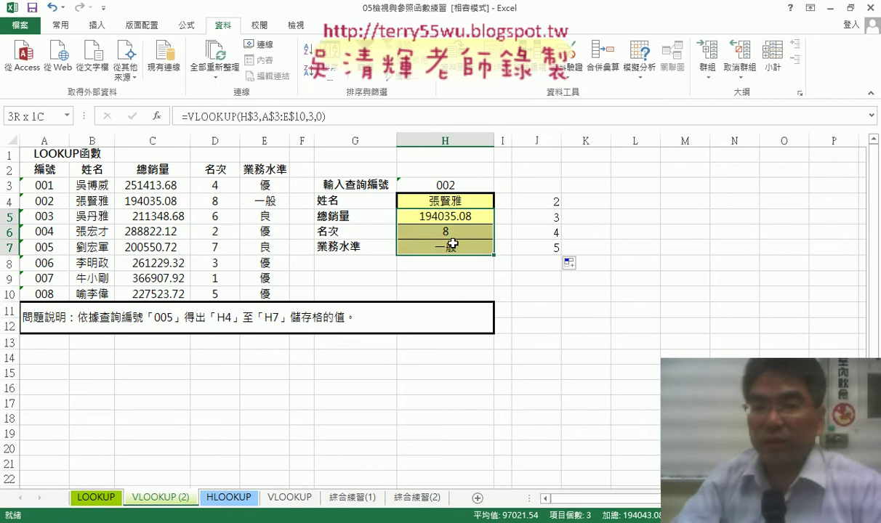
# Clear H5:H7, set H4 to =VLOOKUP(H$3,A$3:E$10,ROW()-2,0) and fill it down to H7.
pyautogui.press('Delete')
pyautogui.click(473, 204)
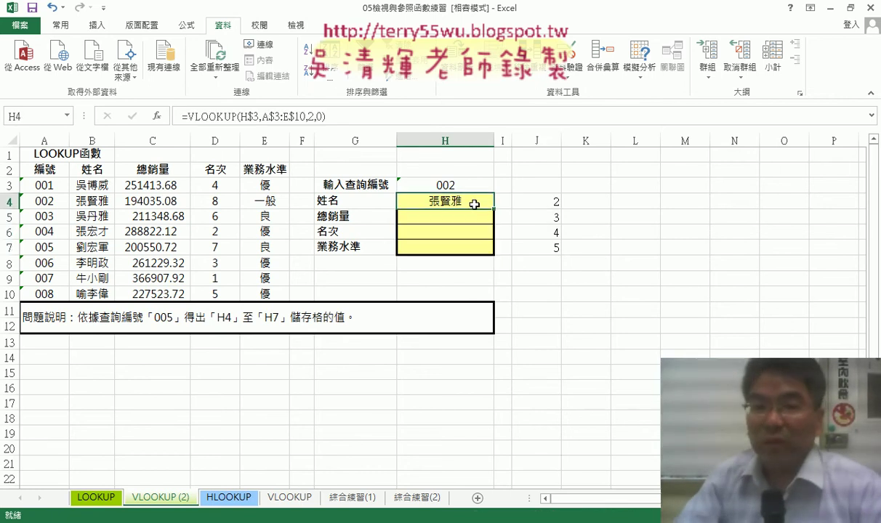
pyautogui.click(317, 118)
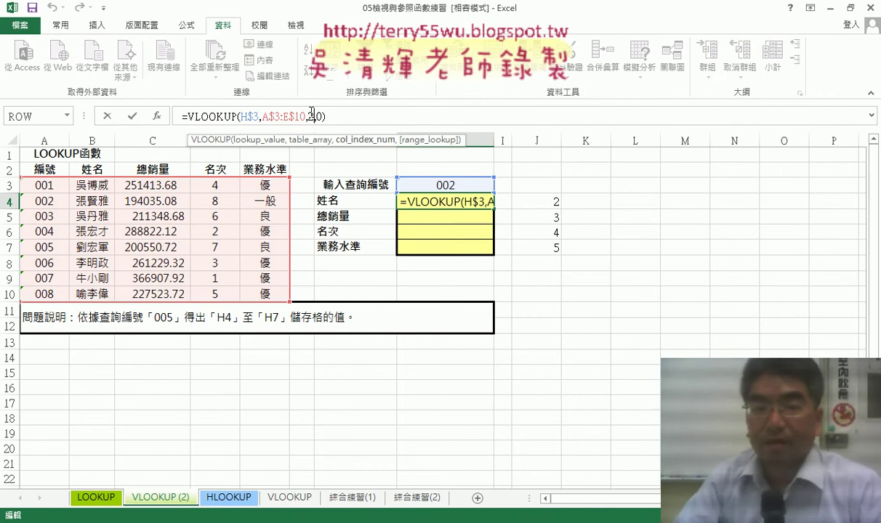
pyautogui.write('r')
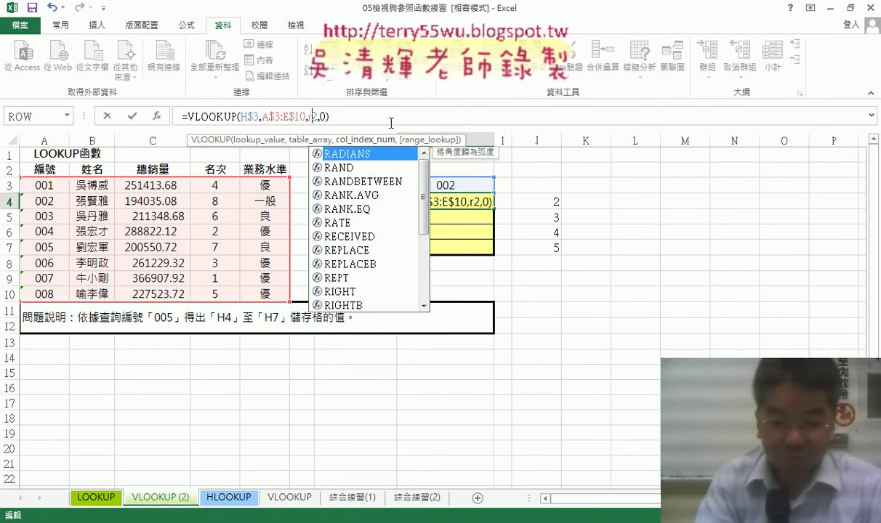
pyautogui.write('ow(')
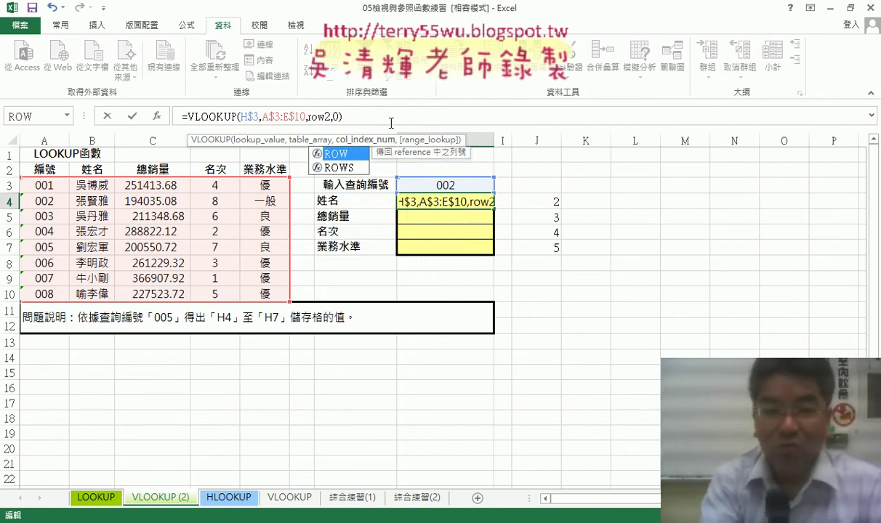
pyautogui.write(')-')
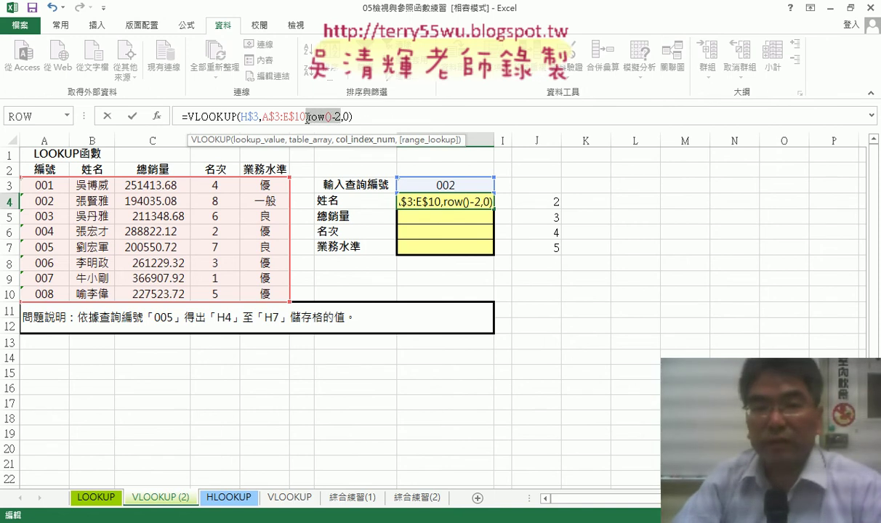
pyautogui.click(133, 117)
pyautogui.moveTo(495, 209); pyautogui.dragTo(488, 255)
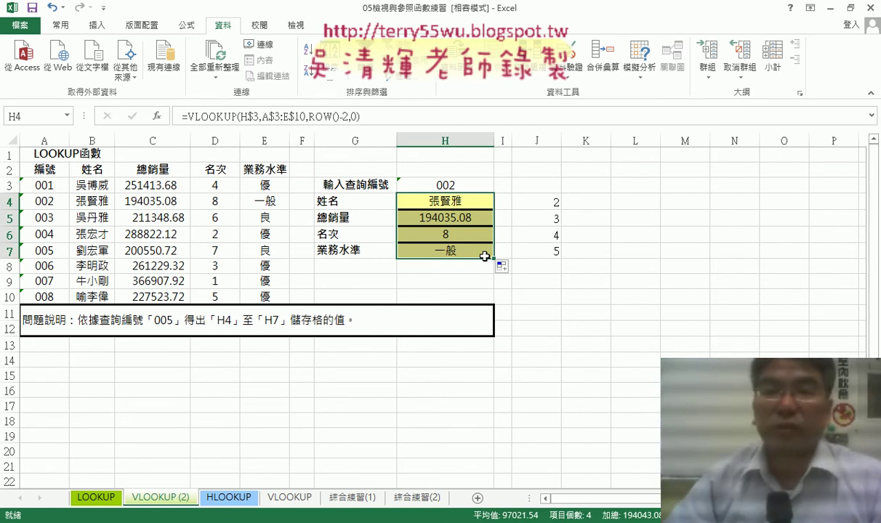
pyautogui.click(550, 203)
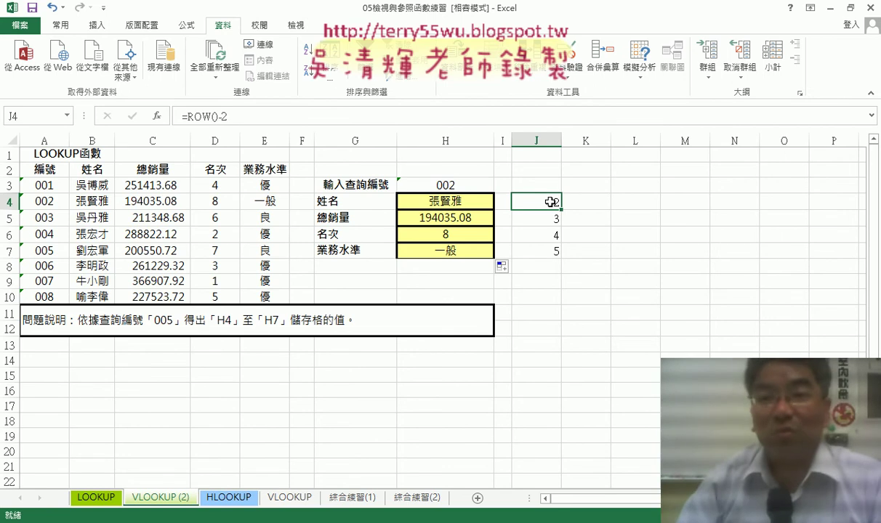
# Insert =COLUMN() with no reference into K4, returning 11.
pyautogui.click(581, 203)
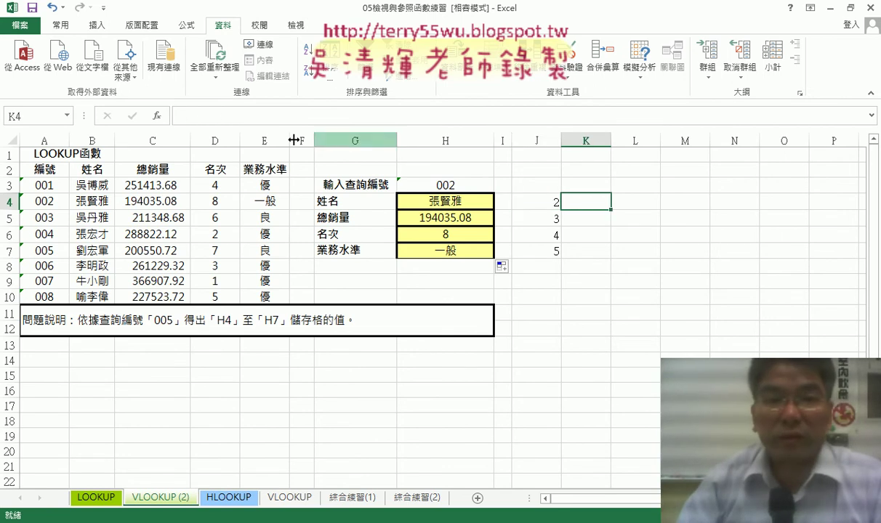
pyautogui.click(157, 117)
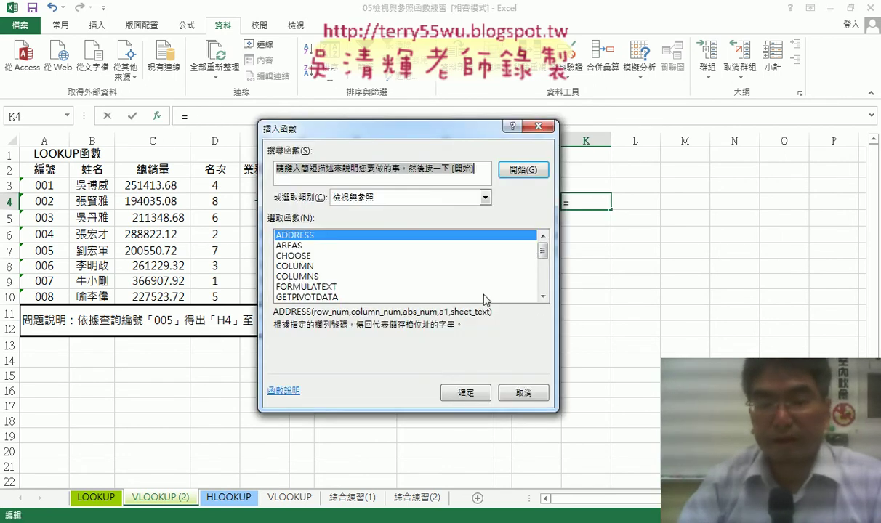
pyautogui.click(313, 267)
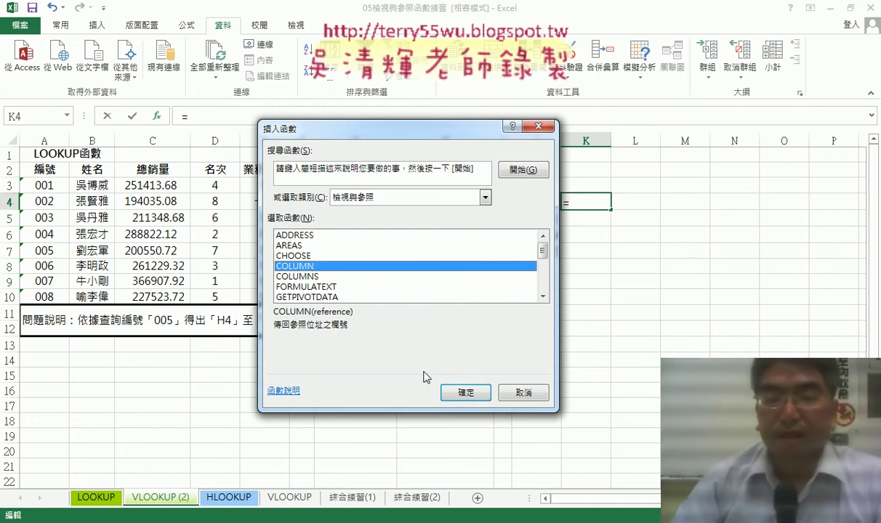
pyautogui.click(465, 392)
pyautogui.click(507, 338)
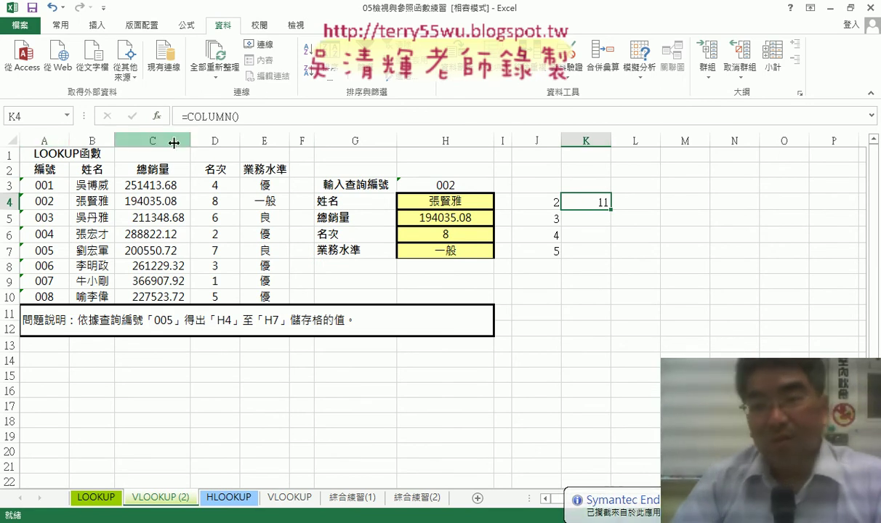
# Fill K4's COLUMN formula right through M4 to show 11, 12 and 13.
pyautogui.click(616, 209)
pyautogui.click(607, 210)
pyautogui.click(628, 209)
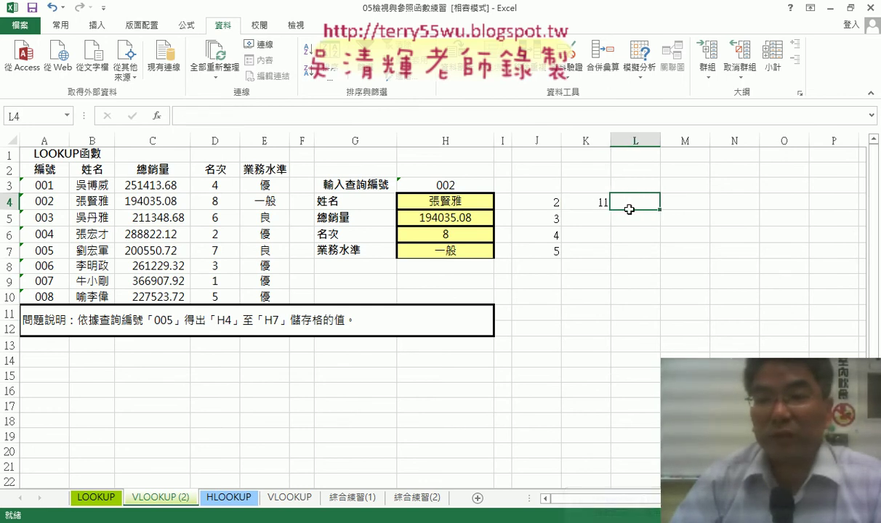
pyautogui.click(607, 209)
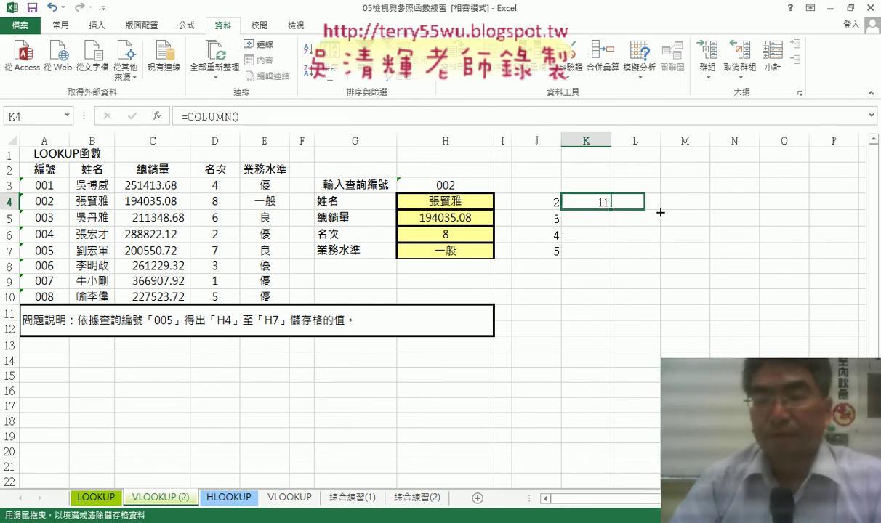
pyautogui.moveTo(612, 210); pyautogui.dragTo(703, 209)
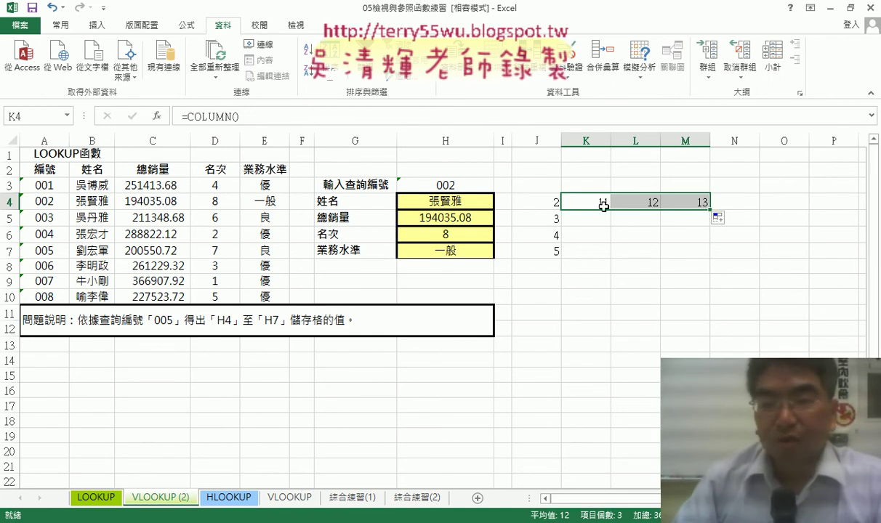
pyautogui.click(542, 204)
pyautogui.click(594, 204)
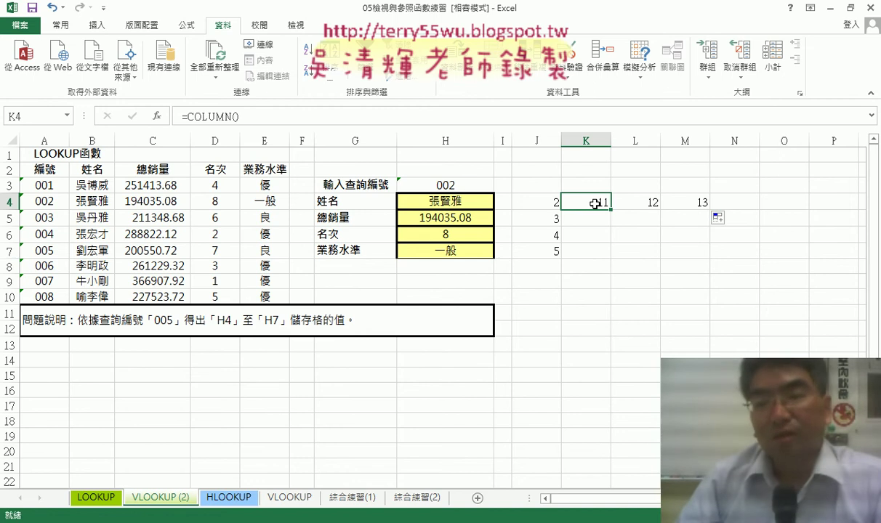
pyautogui.moveTo(596, 206); pyautogui.dragTo(691, 207)
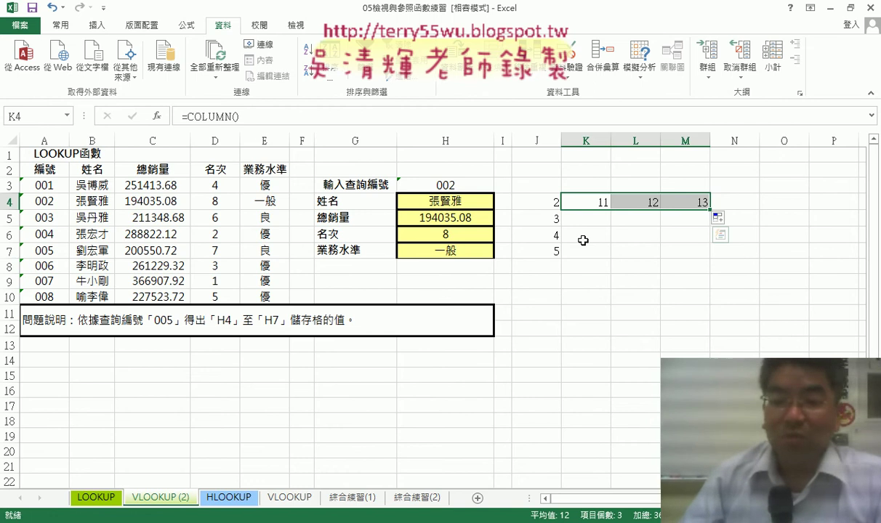
# Add the sheet 工作表2 and enter =COLUMN() in its A1, returning 1.
pyautogui.click(478, 498)
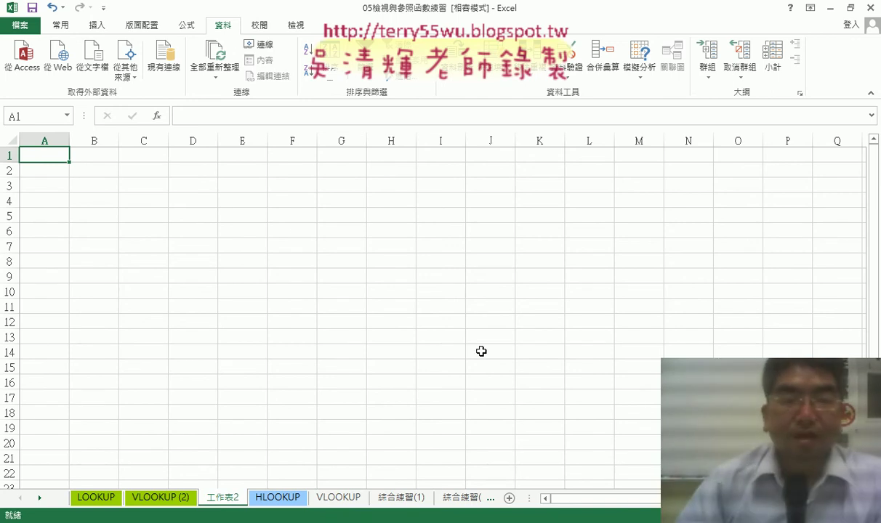
pyautogui.click(156, 116)
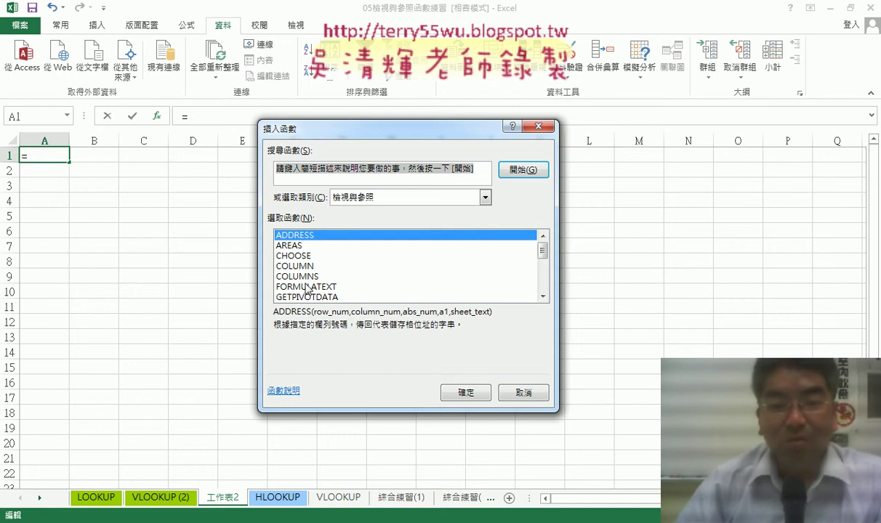
pyautogui.doubleClick(294, 266)
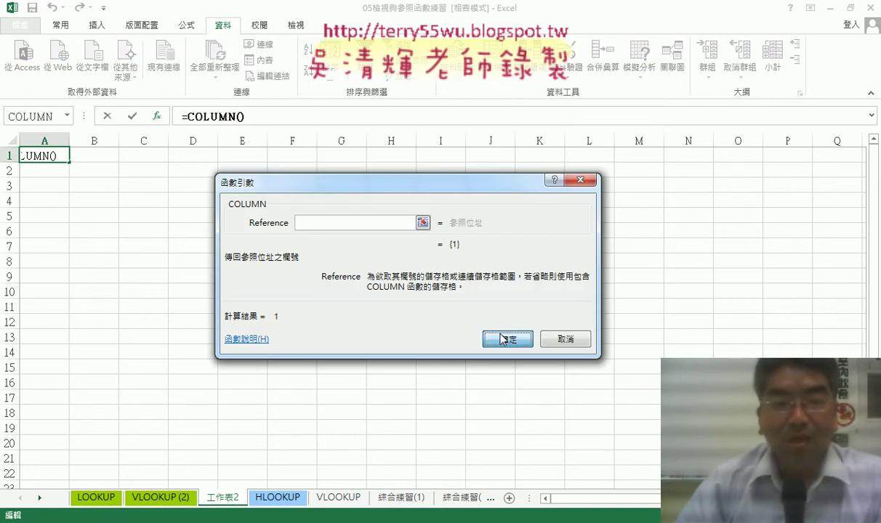
pyautogui.click(501, 339)
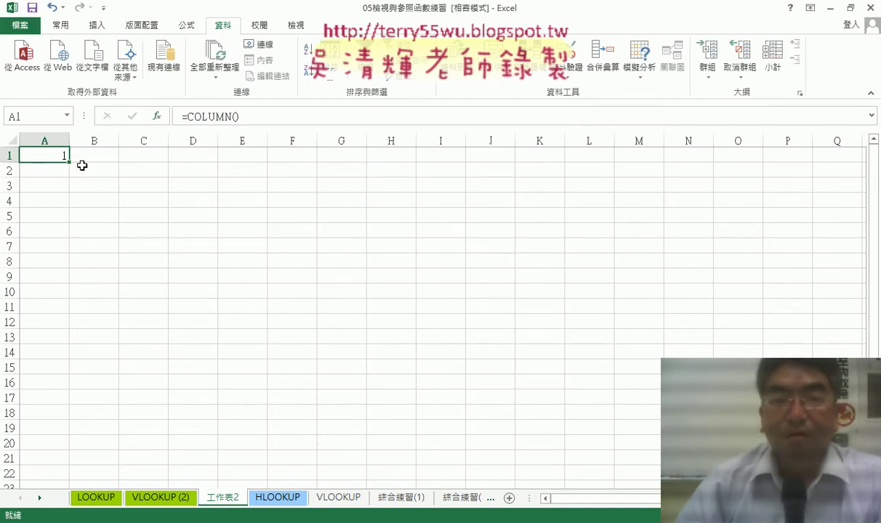
pyautogui.click(256, 118)
# Extend A1 to =COLUMN()&"X"&ROW(), so it shows 1X1.
pyautogui.press('Right')
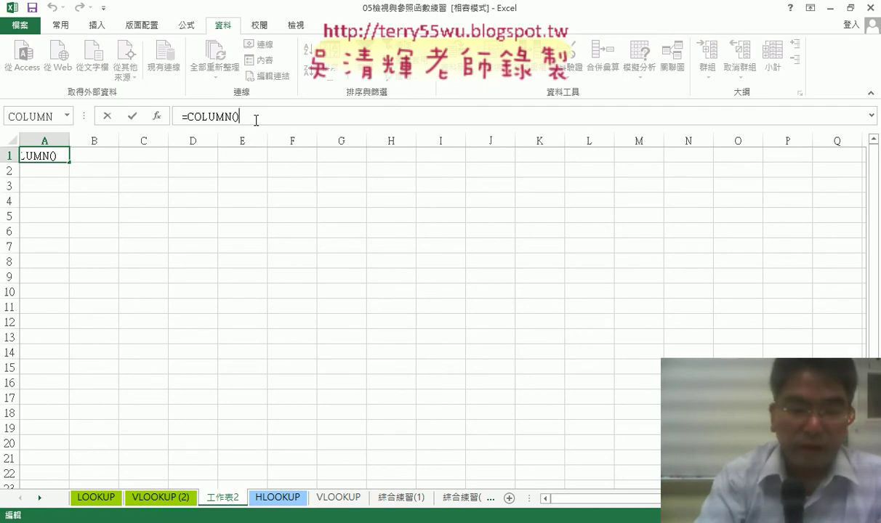
pyautogui.write('&"X"')
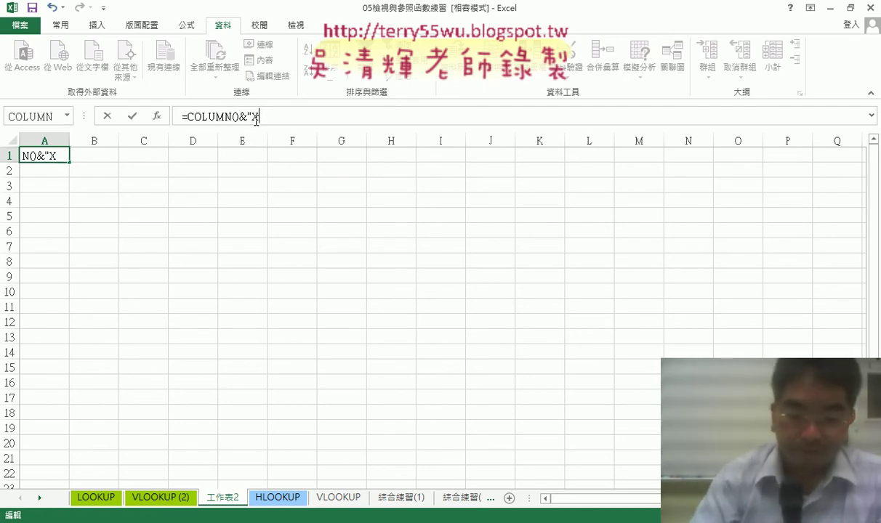
pyautogui.write('&')
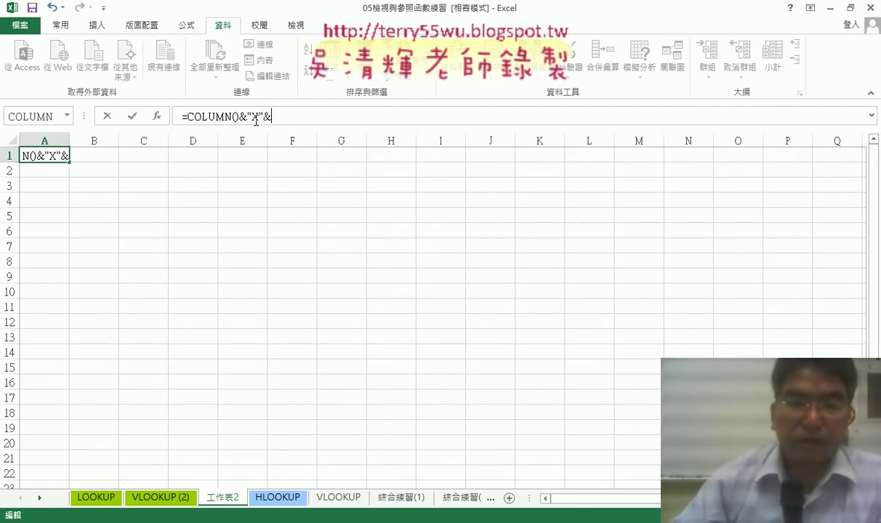
pyautogui.write('ro')
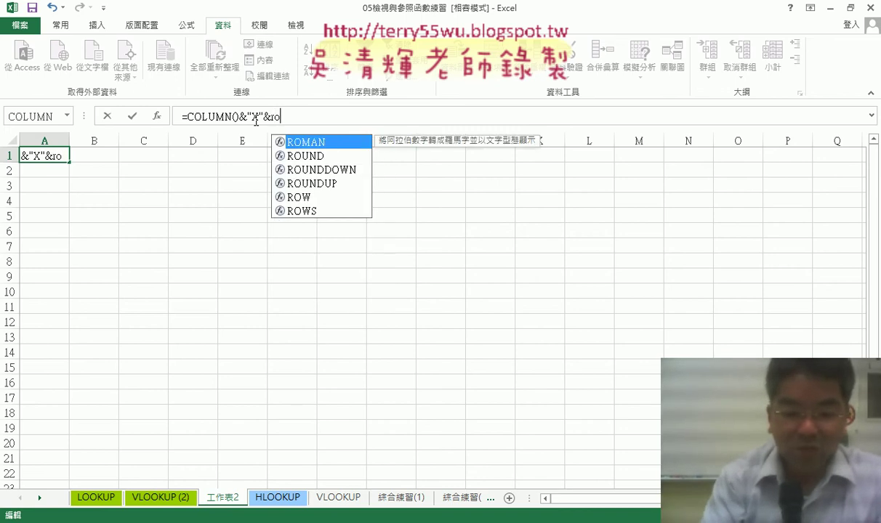
pyautogui.write('w()')
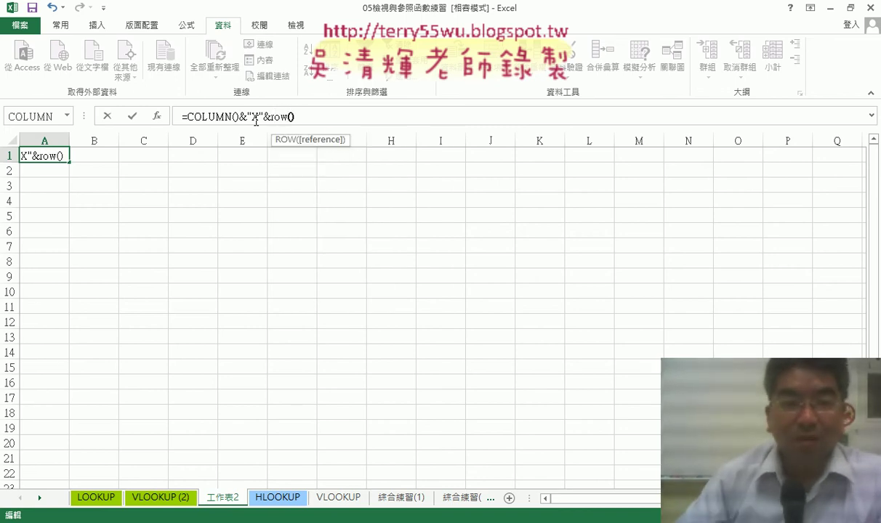
pyautogui.click(130, 117)
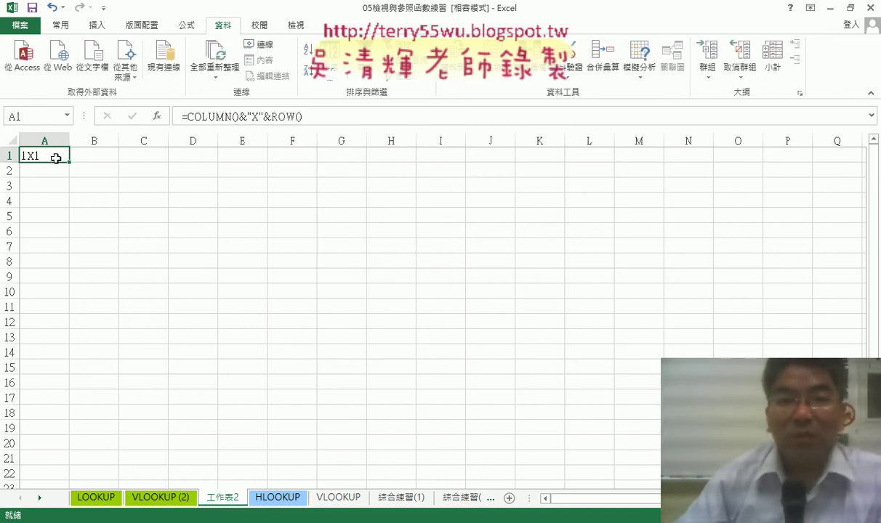
# Append &"="&COLUMN()*ROW() to the A1 formula so it displays 1X1=1.
pyautogui.click(325, 117)
pyautogui.write('&"')
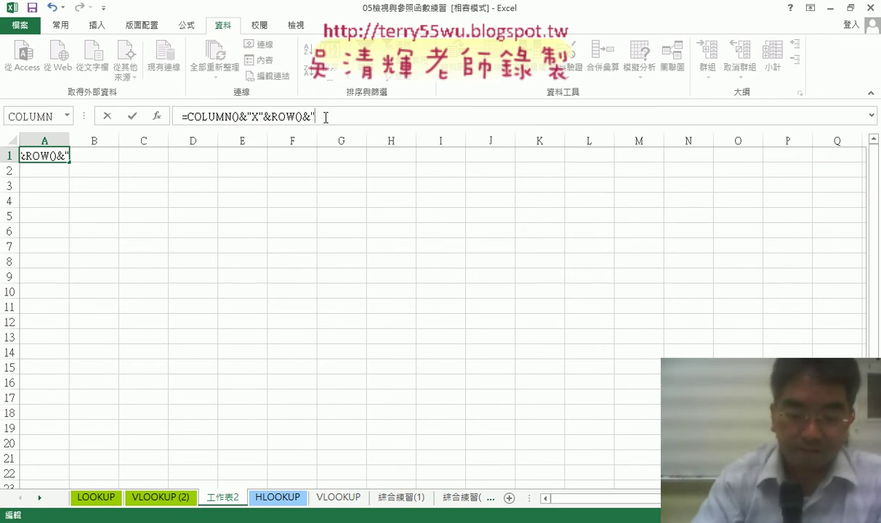
pyautogui.write('="&')
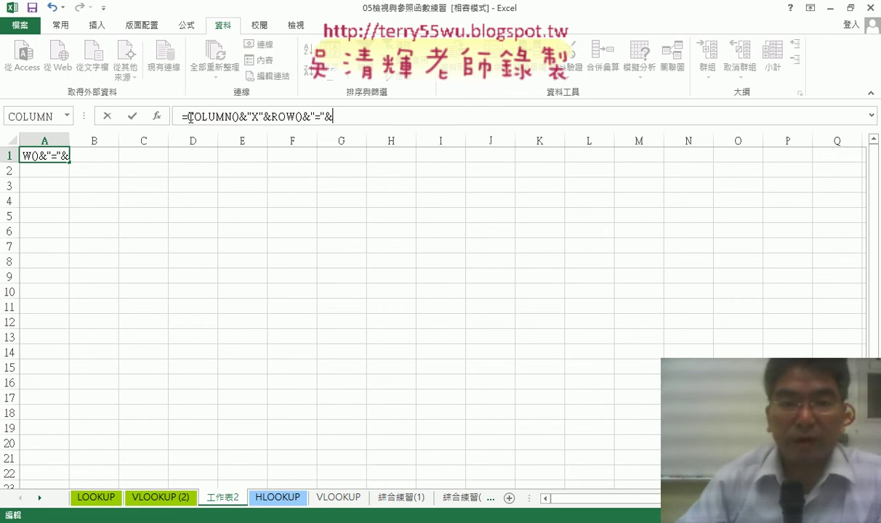
pyautogui.moveTo(208, 116); pyautogui.dragTo(303, 117)
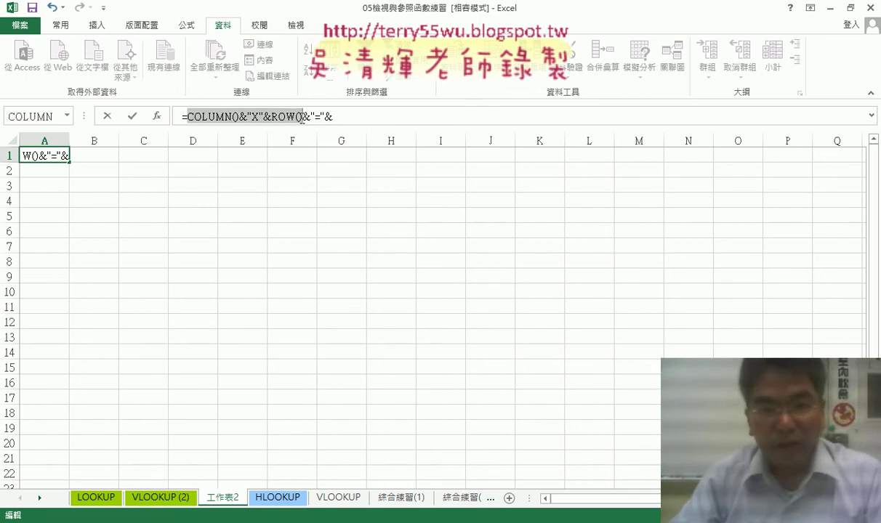
pyautogui.hotkey('ctrl', 'c')
pyautogui.click(349, 118)
pyautogui.hotkey('ctrl', 'v')
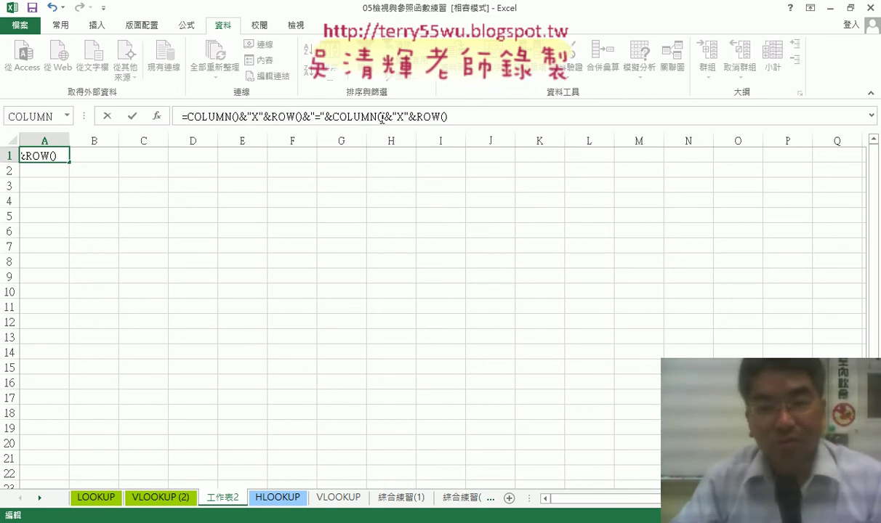
pyautogui.moveTo(396, 118); pyautogui.dragTo(418, 116)
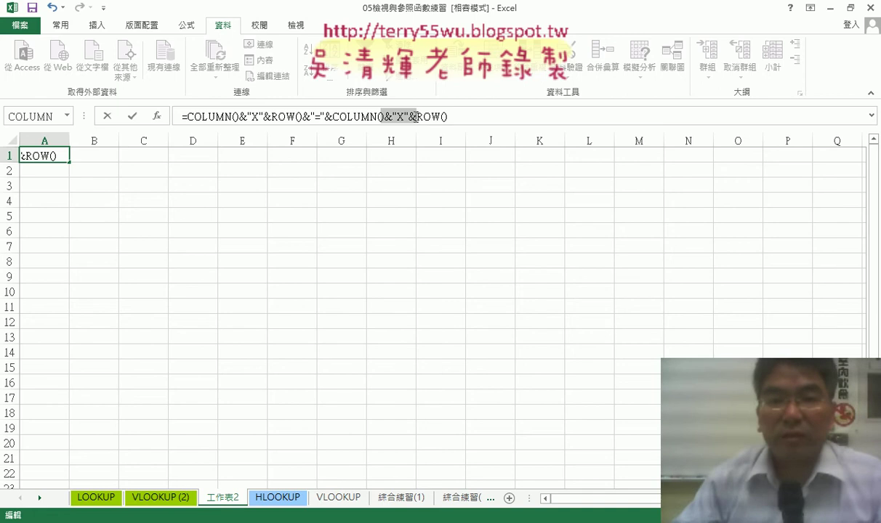
pyautogui.write('*')
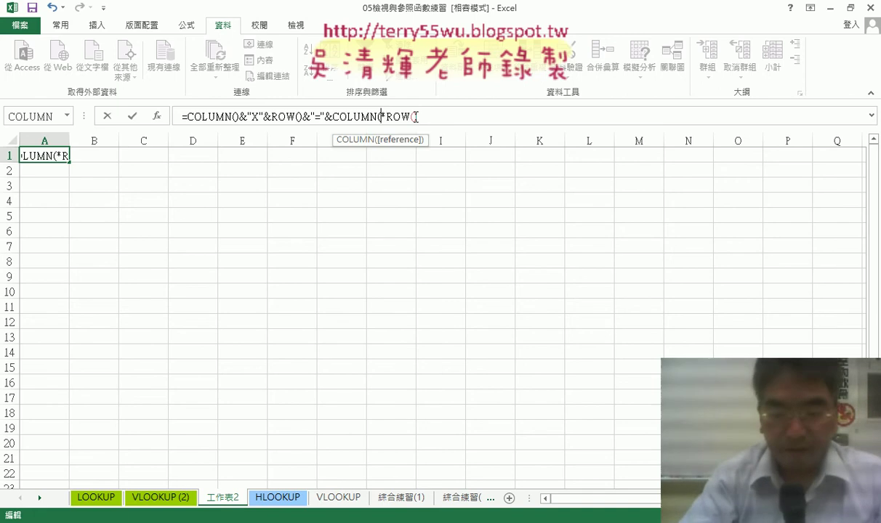
pyautogui.press('Left')
pyautogui.write(')')
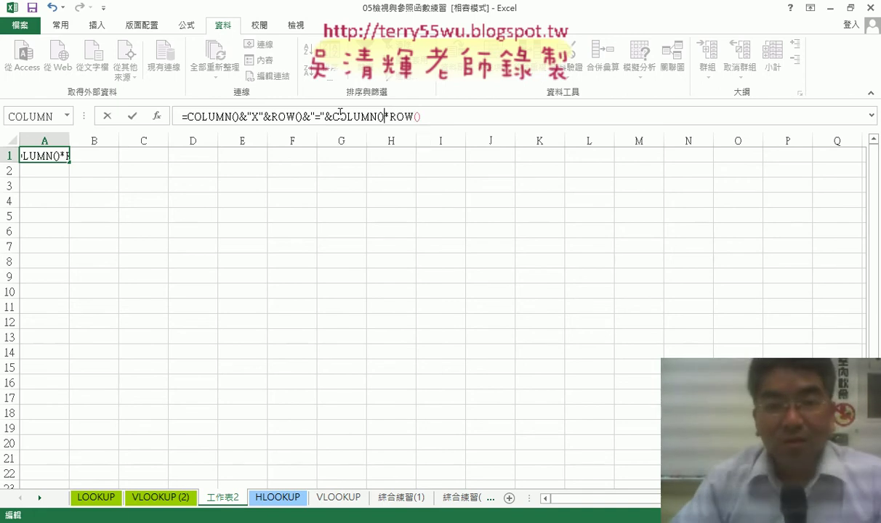
pyautogui.moveTo(335, 116); pyautogui.dragTo(419, 116)
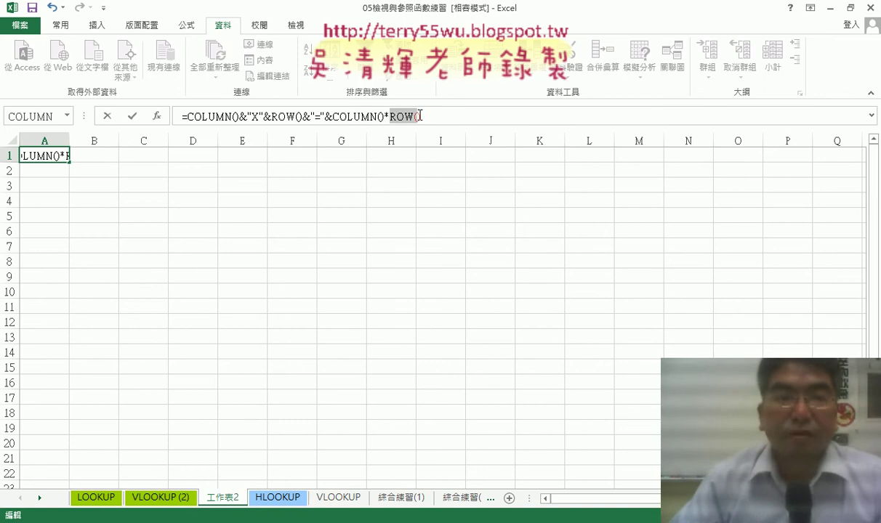
pyautogui.click(131, 116)
# Centre A1 and fill its formula across to I1 and down to row 9.
pyautogui.click(62, 26)
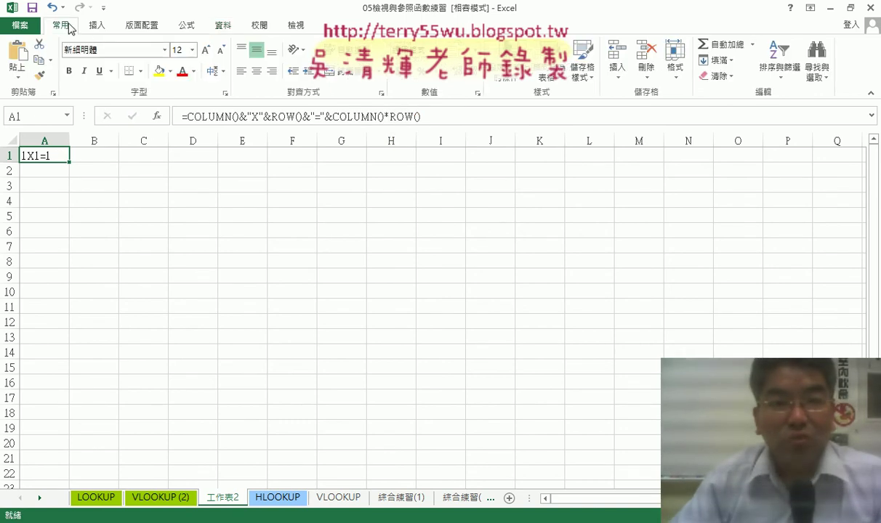
pyautogui.click(256, 70)
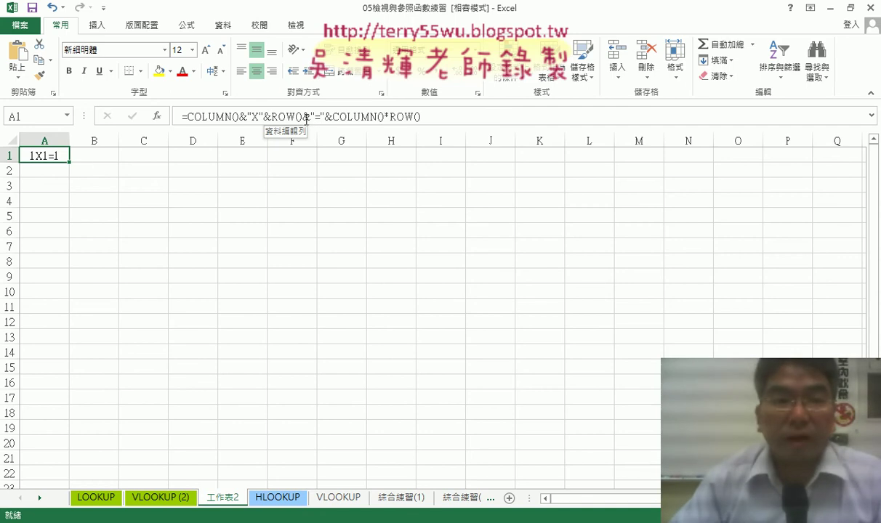
pyautogui.moveTo(71, 161); pyautogui.dragTo(312, 169)
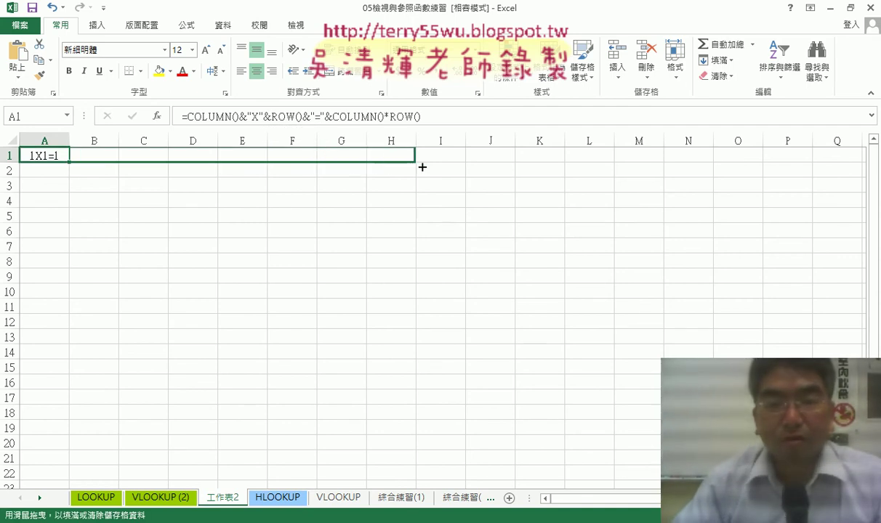
pyautogui.moveTo(329, 168); pyautogui.dragTo(462, 166)
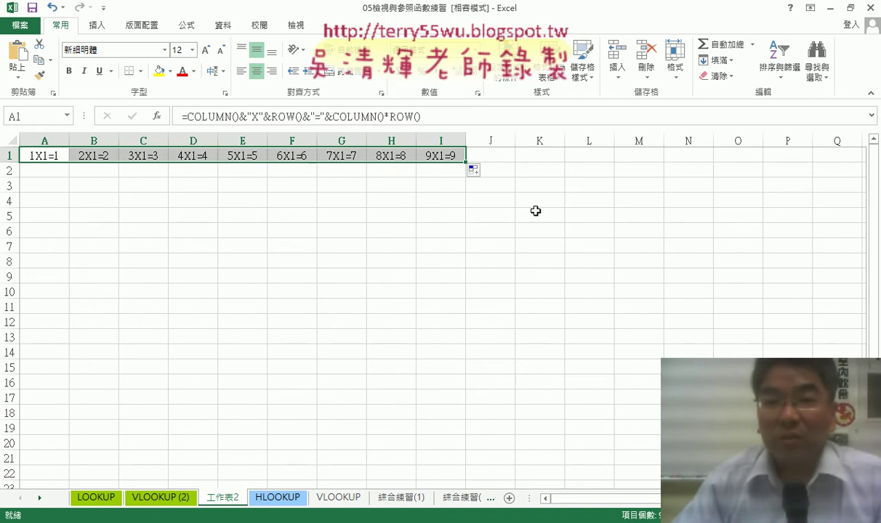
pyautogui.moveTo(465, 165); pyautogui.dragTo(460, 283)
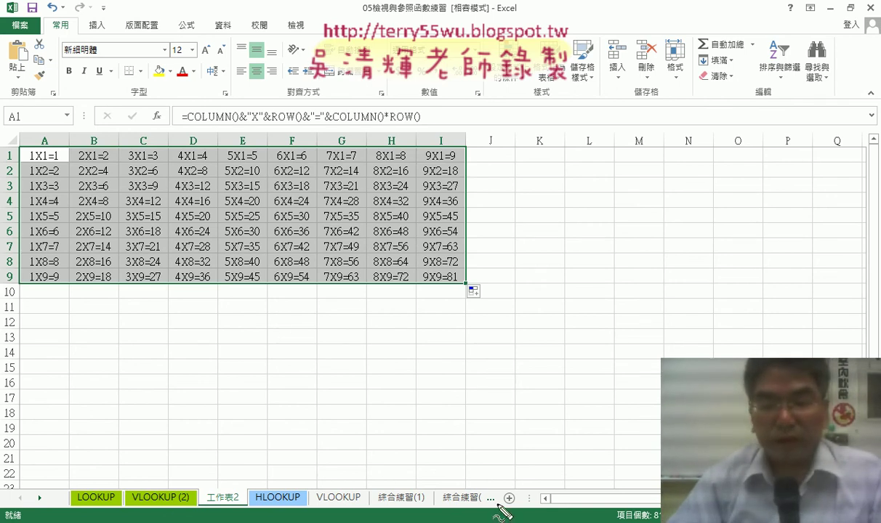
pyautogui.moveTo(501, 484); pyautogui.dragTo(510, 512)
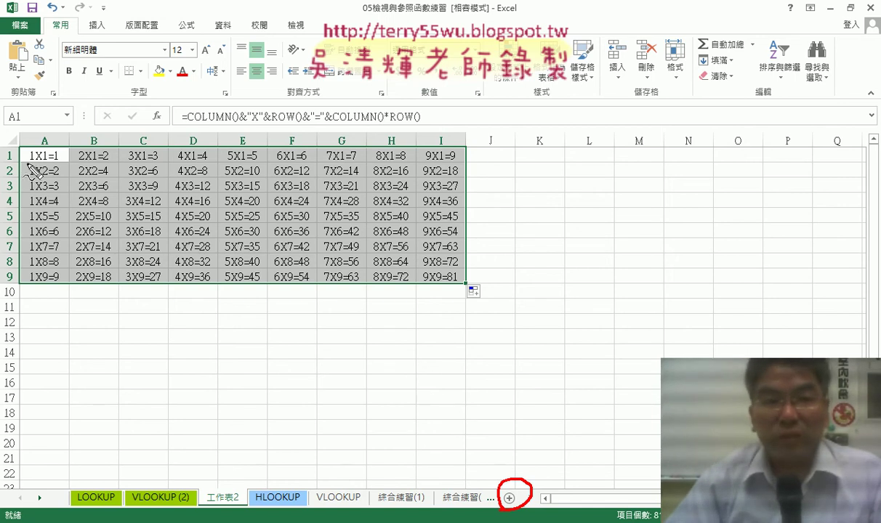
pyautogui.moveTo(28, 163); pyautogui.dragTo(59, 163)
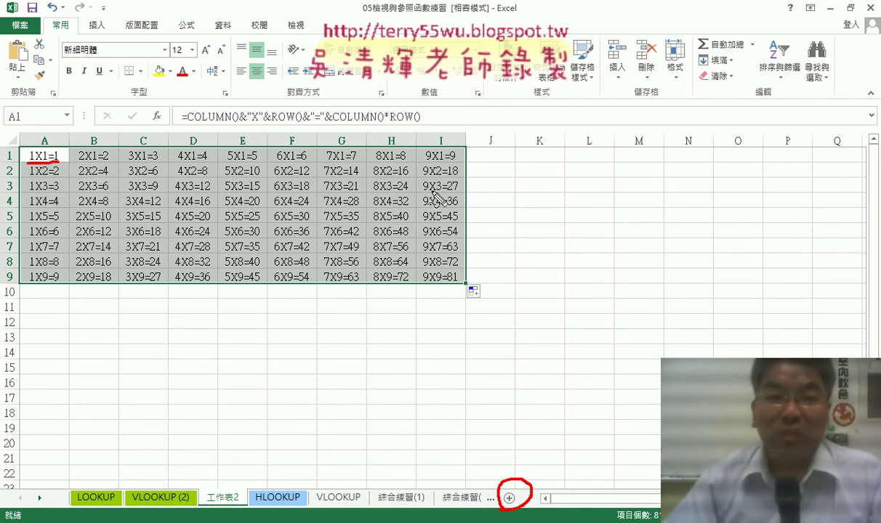
pyautogui.moveTo(183, 124); pyautogui.dragTo(234, 122)
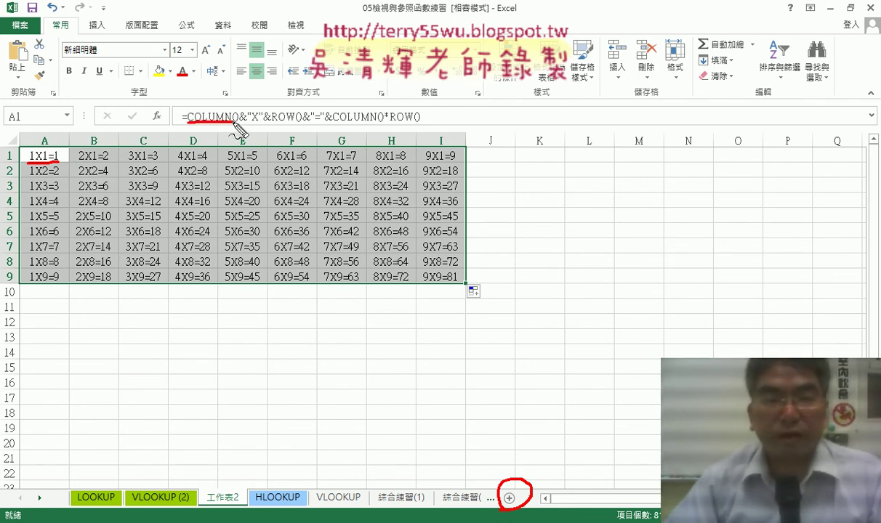
pyautogui.moveTo(39, 135); pyautogui.dragTo(45, 108)
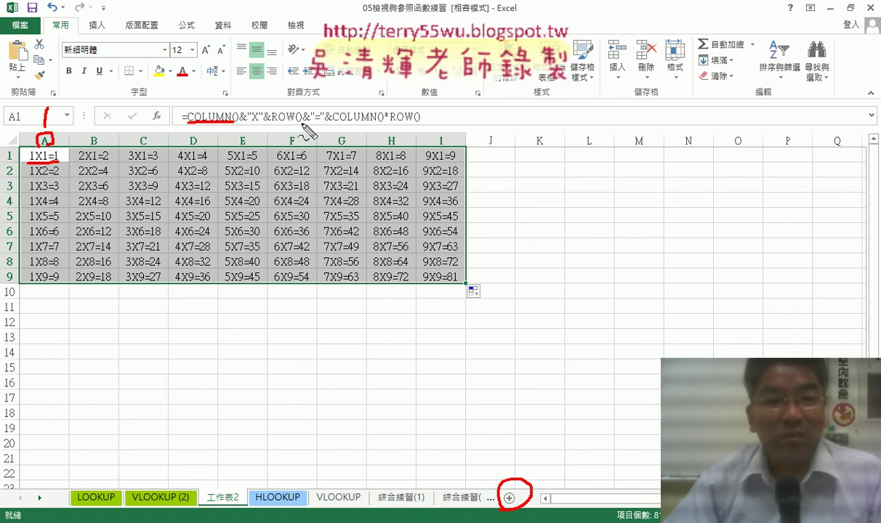
pyautogui.moveTo(13, 148); pyautogui.dragTo(7, 168)
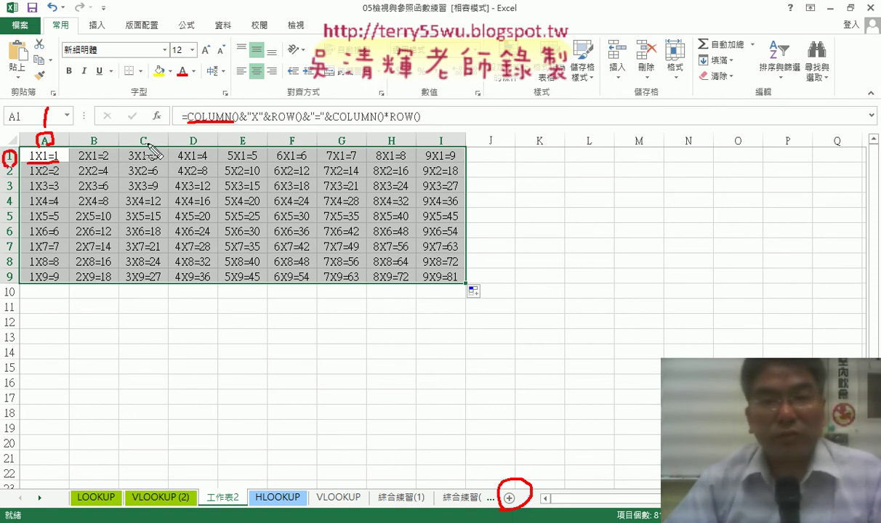
pyautogui.moveTo(331, 123); pyautogui.dragTo(420, 122)
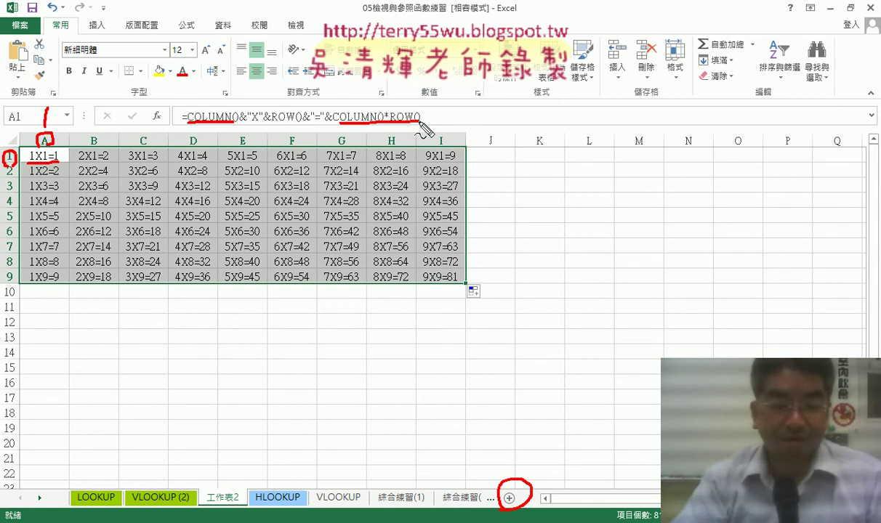
pyautogui.press('Escape')
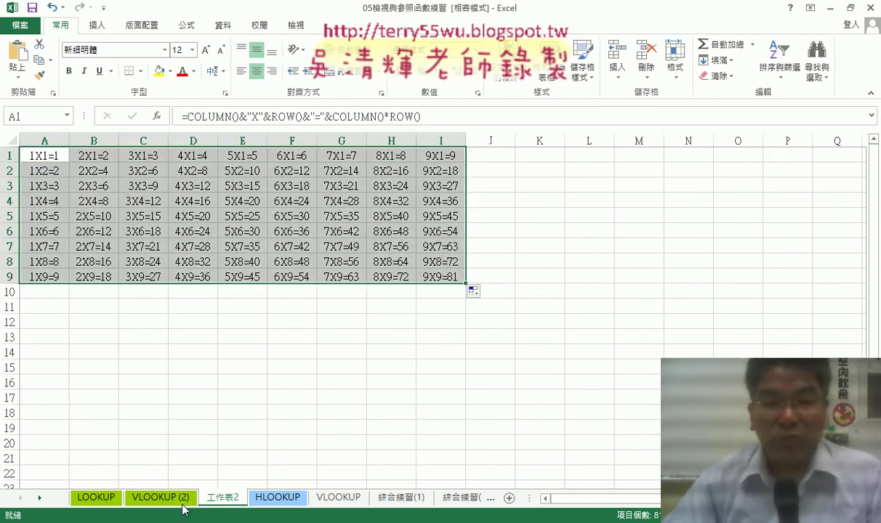
# On VLOOKUP (2), re-enter H4's =VLOOKUP(H$3,A$3:E$10,ROW()-2,0) and fill it down to H7.
pyautogui.click(95, 497)
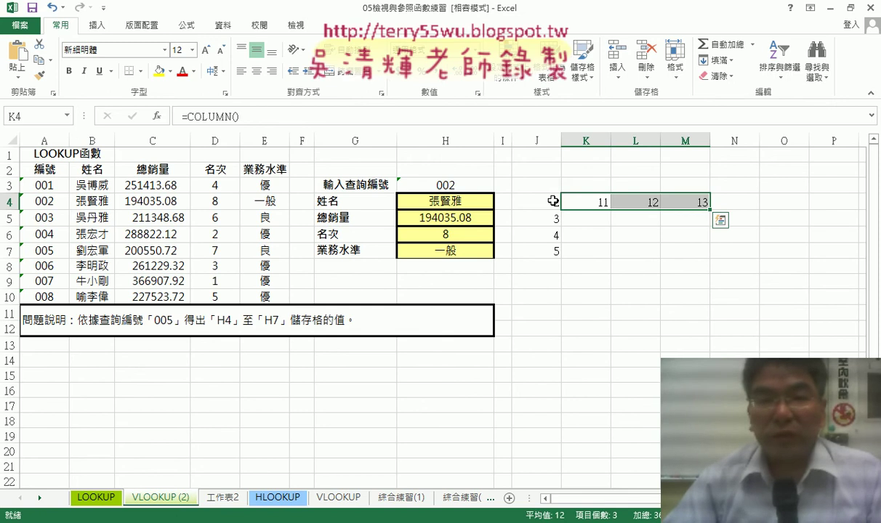
pyautogui.click(553, 201)
pyautogui.click(464, 203)
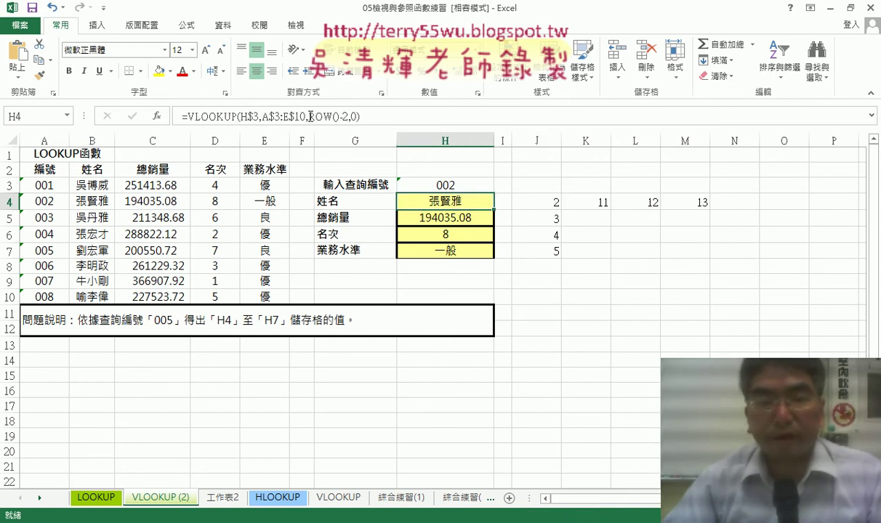
pyautogui.moveTo(310, 117); pyautogui.dragTo(349, 116)
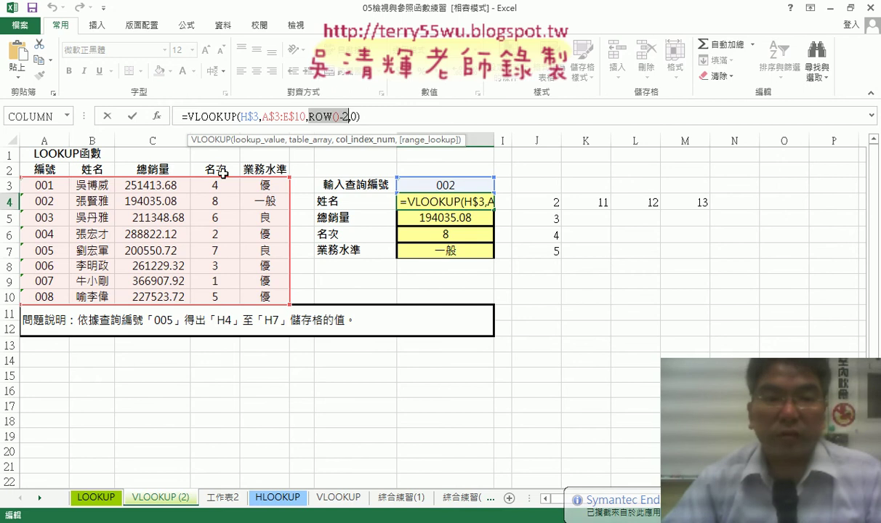
pyautogui.click(131, 116)
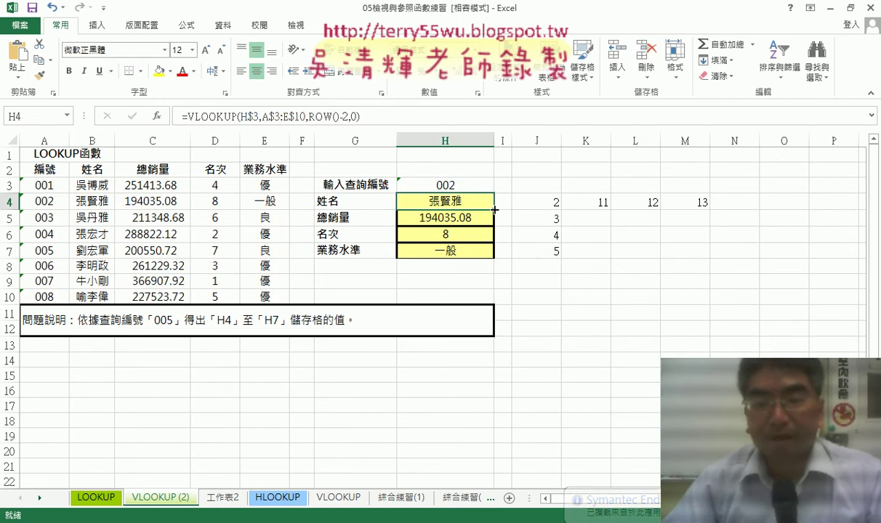
pyautogui.moveTo(494, 210); pyautogui.dragTo(494, 257)
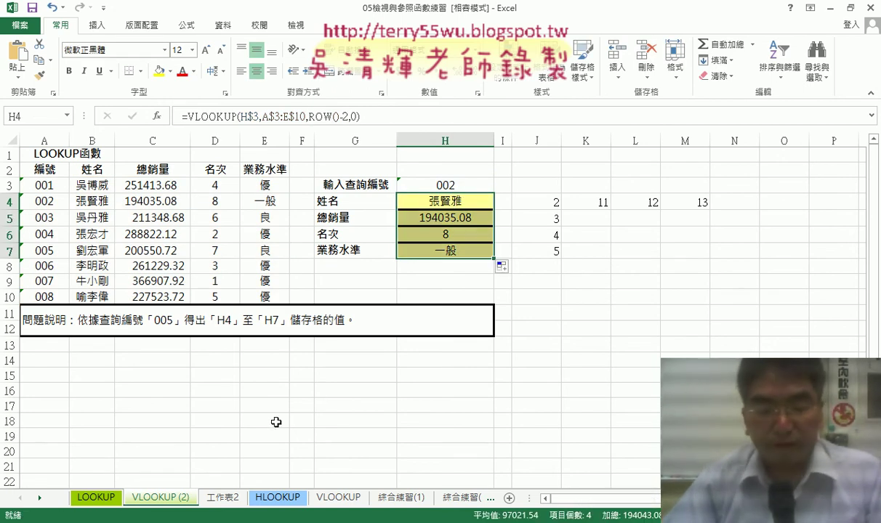
pyautogui.moveTo(216, 497); pyautogui.dragTo(210, 488)
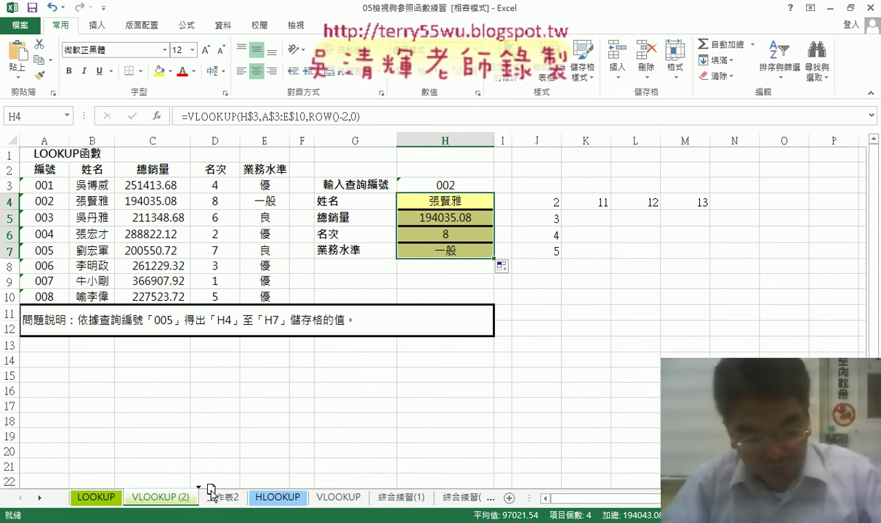
# Duplicate the VLOOKUP (2) sheet and name the copy INDEX.
pyautogui.moveTo(211, 489); pyautogui.dragTo(210, 489)
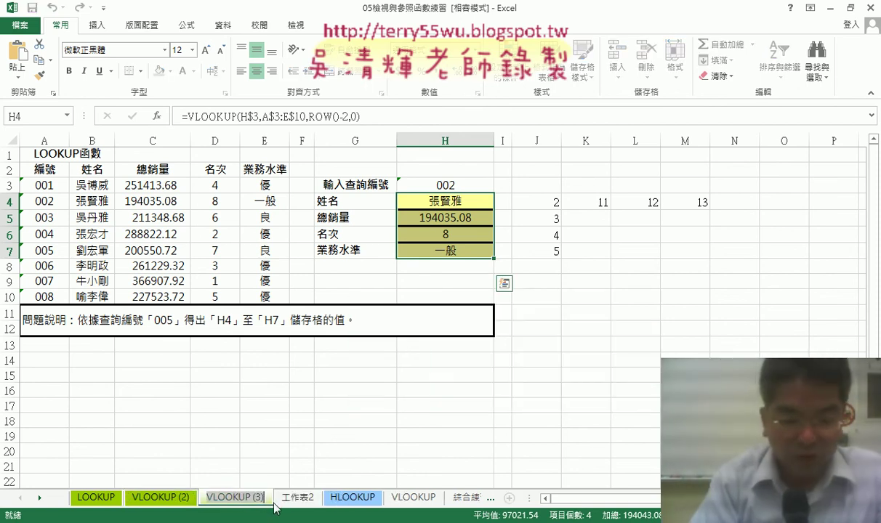
pyautogui.write('IN')
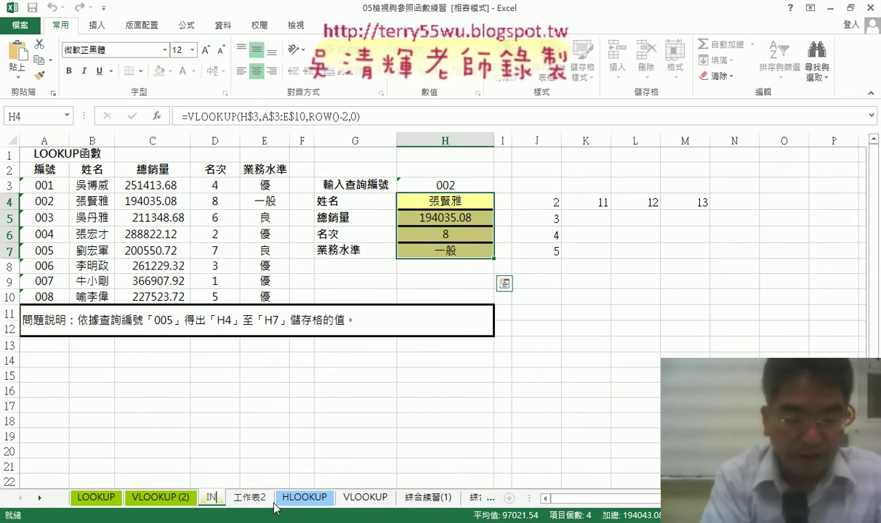
pyautogui.write('DEX')
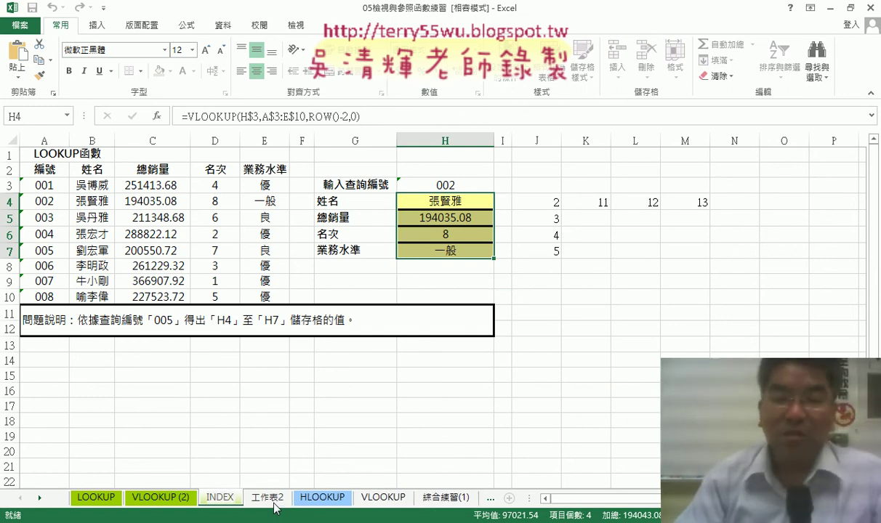
pyautogui.press('Return')
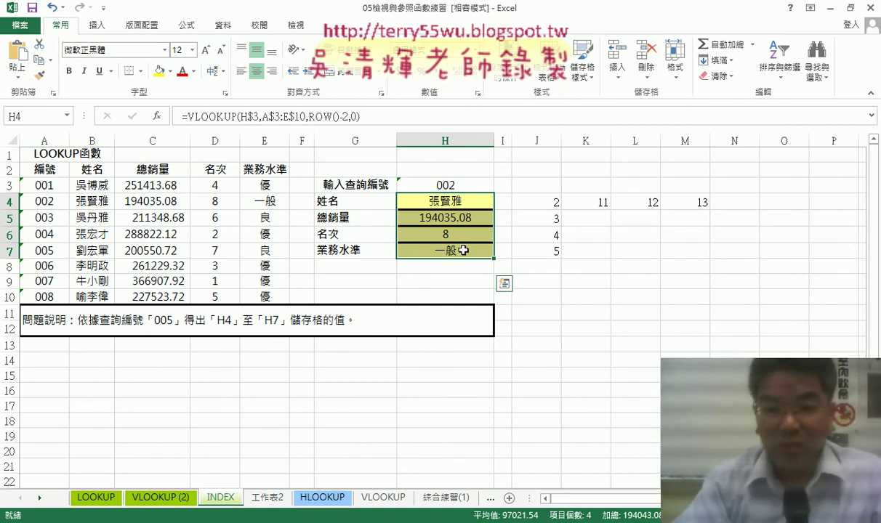
# Clear the old results in H4:H7 and the helper numbers in J4:M7.
pyautogui.press('Delete')
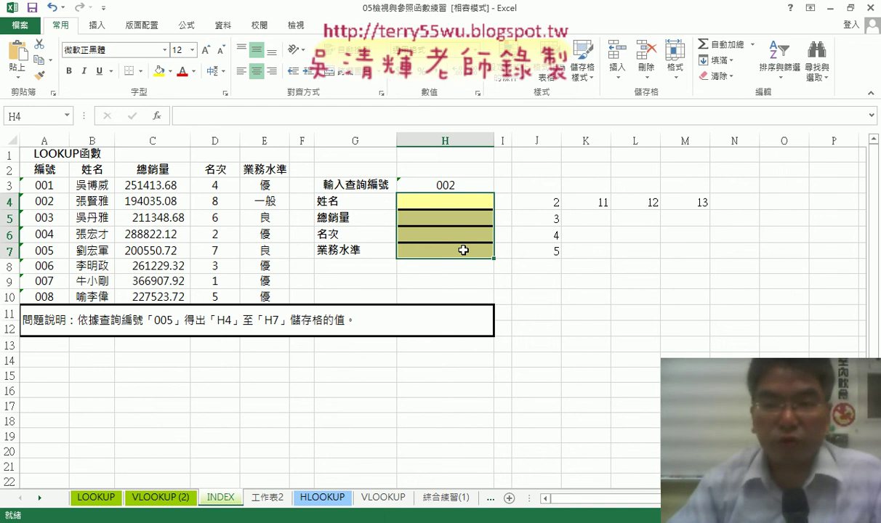
pyautogui.moveTo(538, 205); pyautogui.dragTo(690, 250)
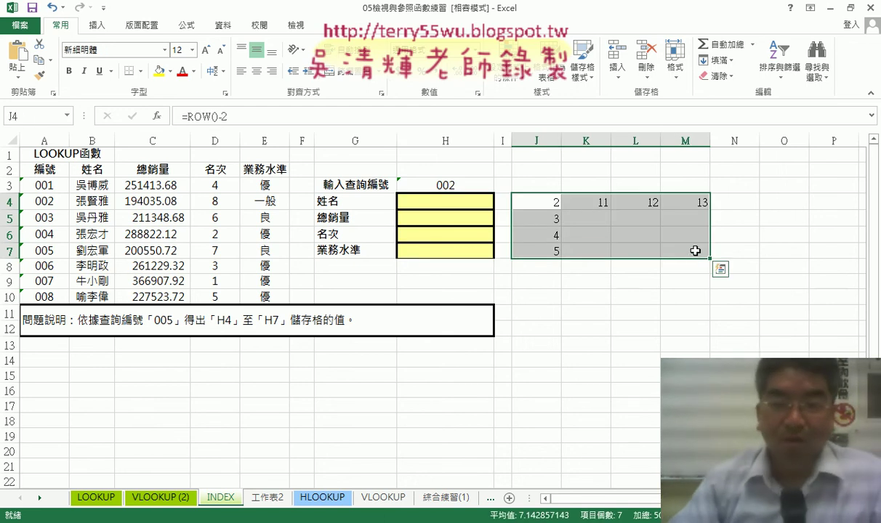
pyautogui.press('Delete')
# Insert the INDEX function in H4 in its array form, with Array, Row_num and Column_num arguments.
pyautogui.click(458, 205)
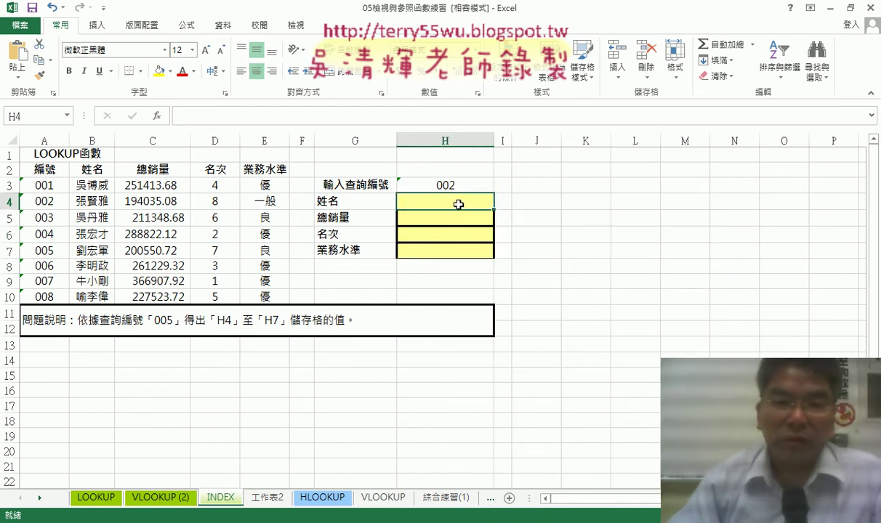
pyautogui.click(157, 116)
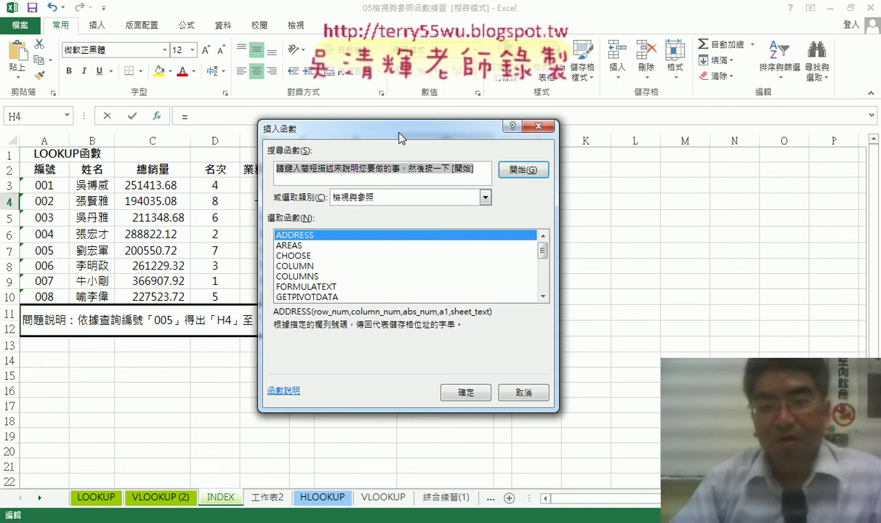
pyautogui.moveTo(404, 104); pyautogui.dragTo(626, 136)
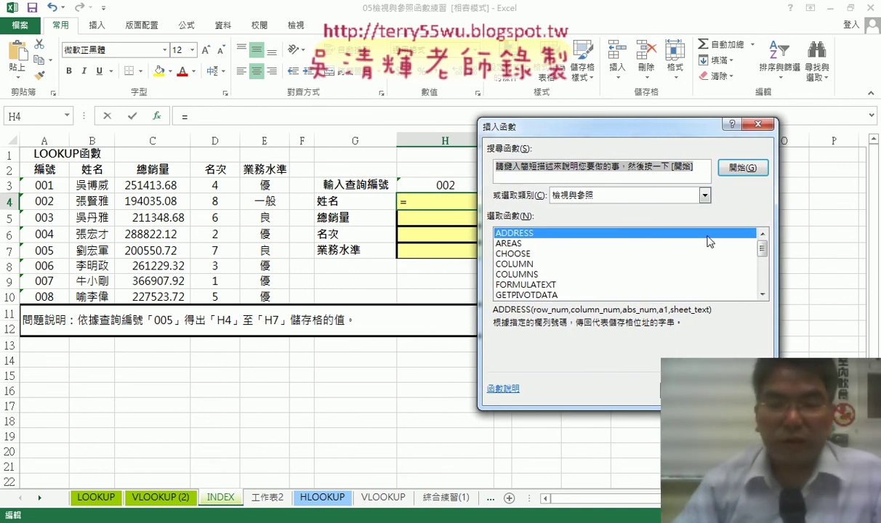
pyautogui.click(762, 295)
pyautogui.click(762, 295)
pyautogui.click(531, 264)
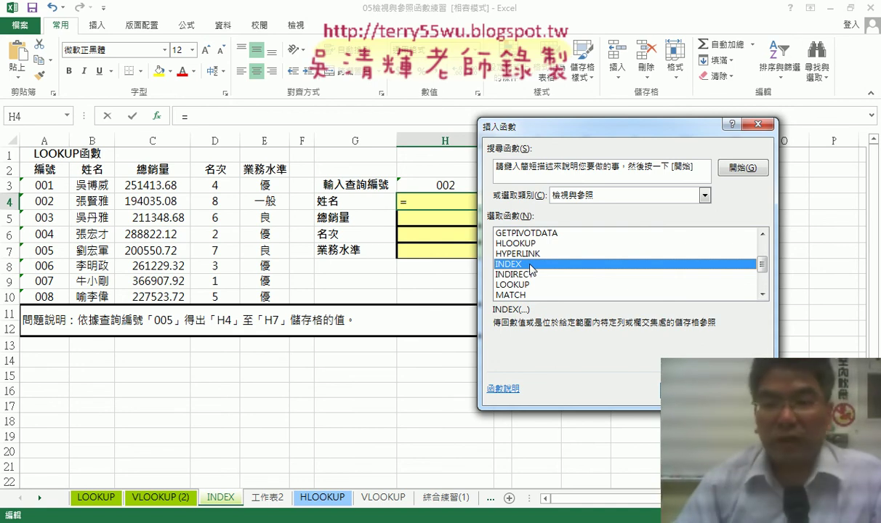
pyautogui.press('Return')
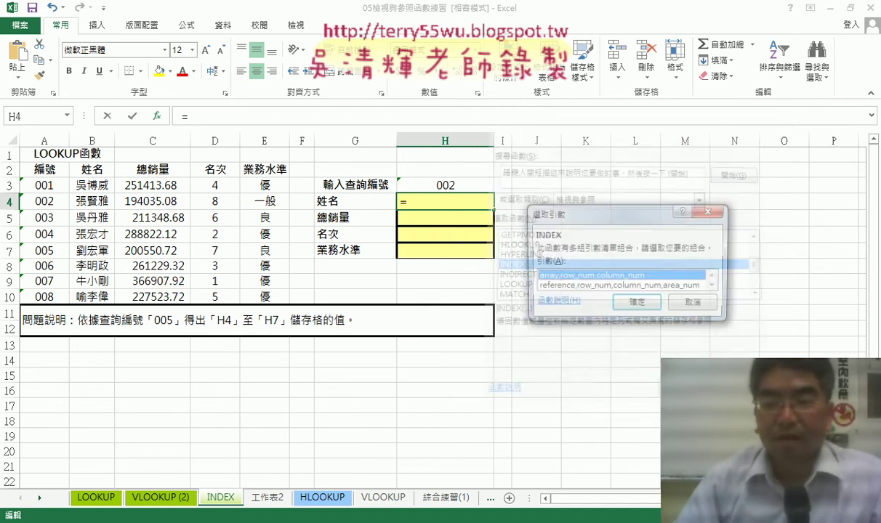
pyautogui.click(607, 288)
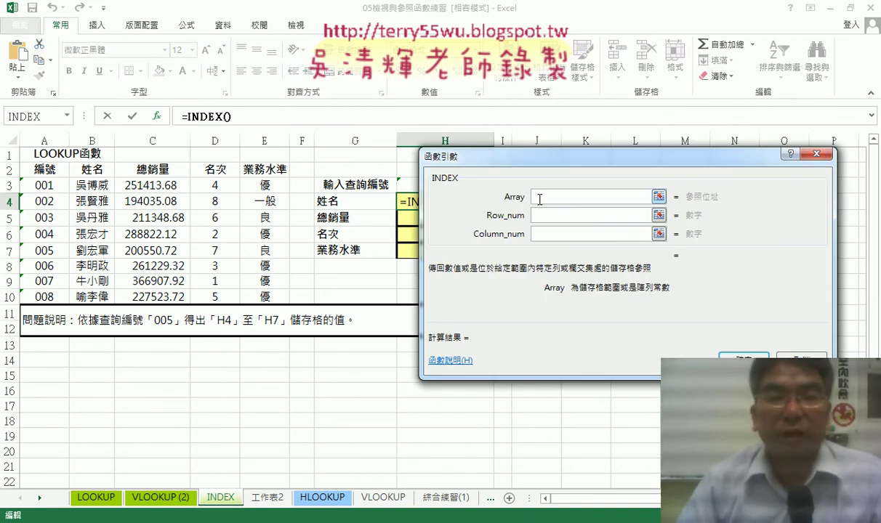
pyautogui.click(541, 215)
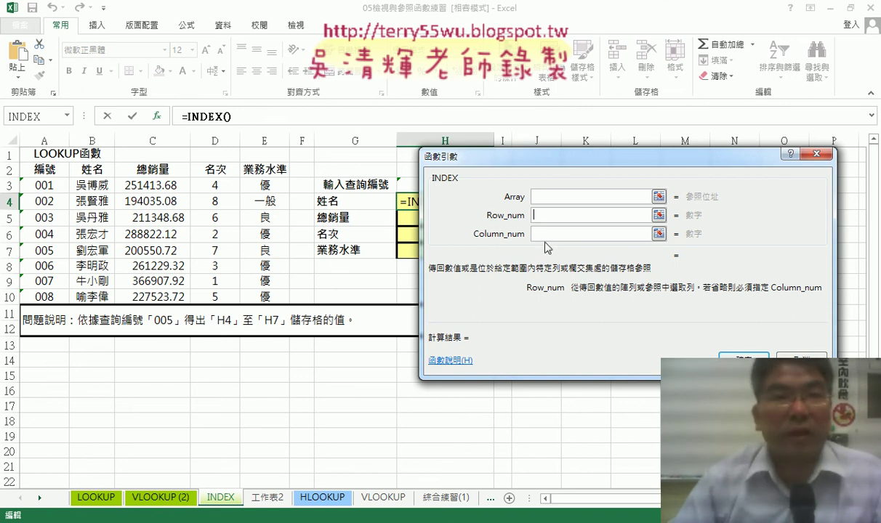
pyautogui.click(547, 233)
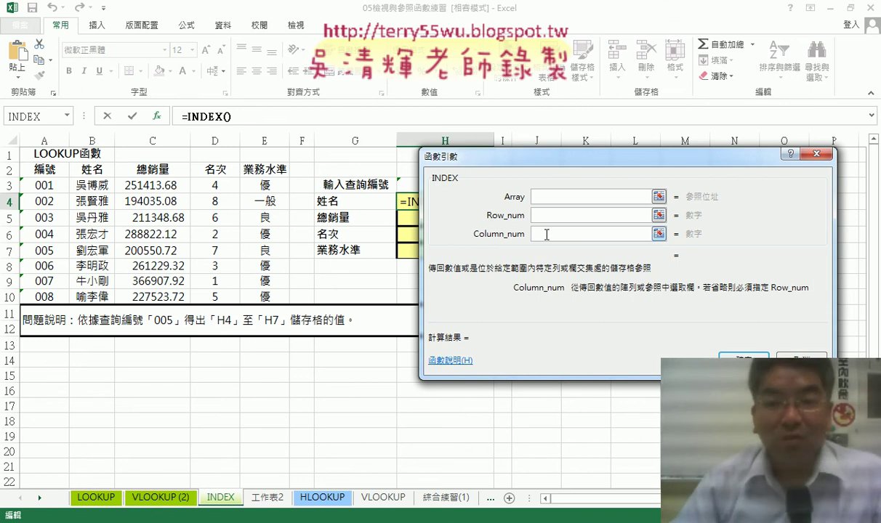
pyautogui.click(553, 197)
# Set the INDEX Array argument to A3:E10, leaving Row_num and Column_num blank.
pyautogui.moveTo(541, 170); pyautogui.dragTo(536, 256)
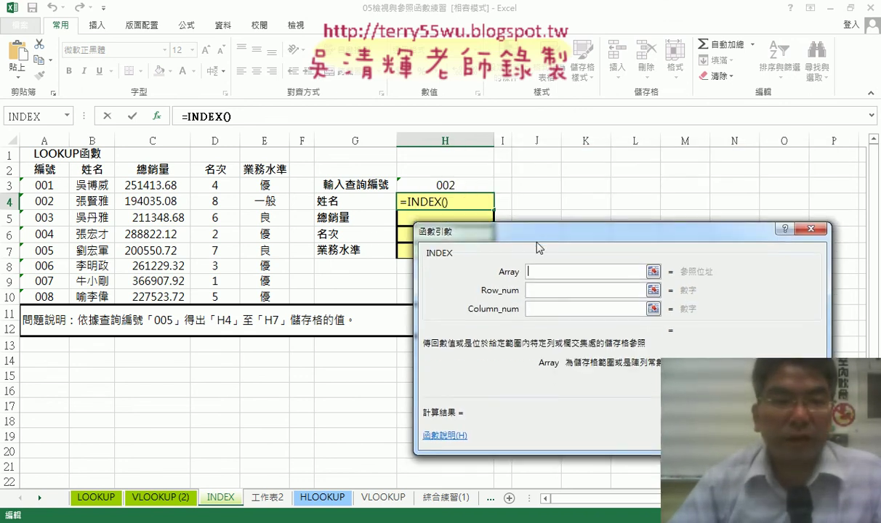
pyautogui.moveTo(42, 185); pyautogui.dragTo(276, 296)
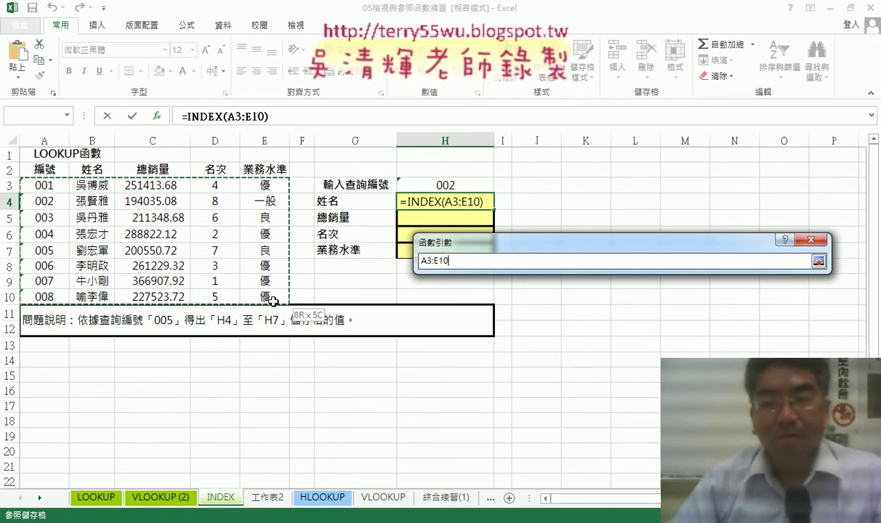
pyautogui.click(551, 303)
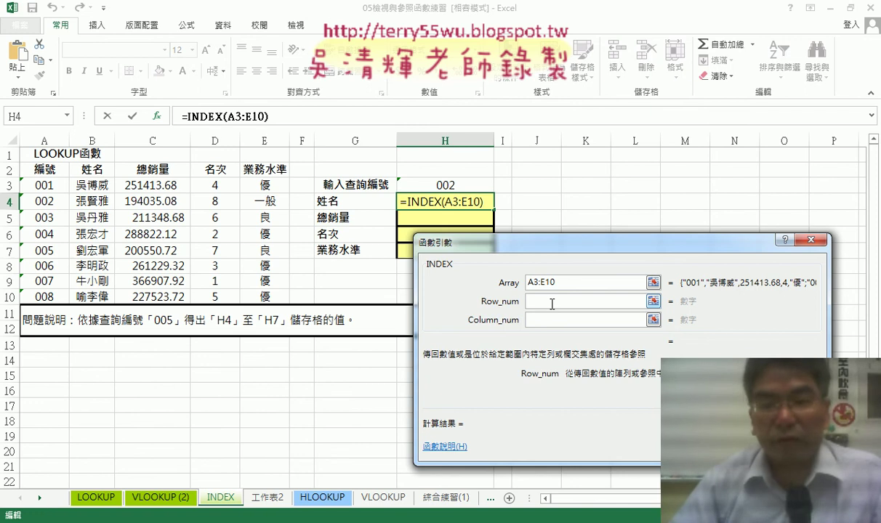
pyautogui.click(545, 324)
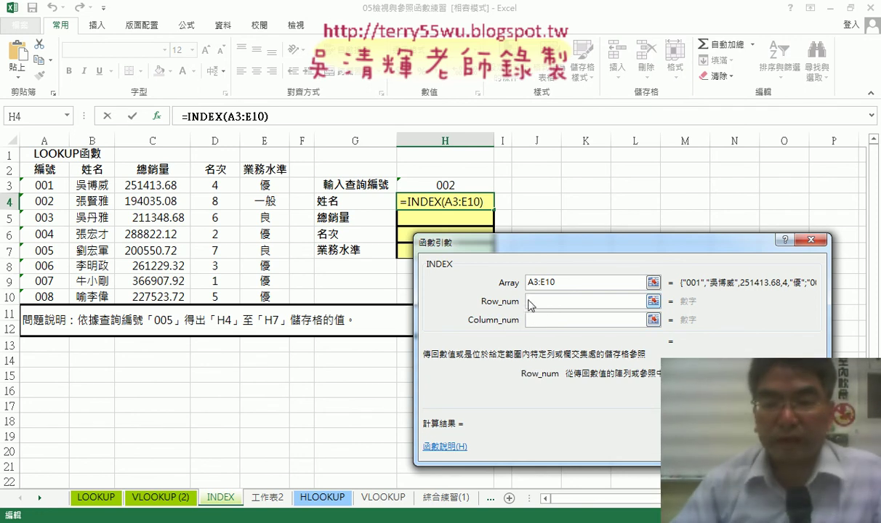
pyautogui.hotkey('shift', 'Tab')
pyautogui.hotkey('shift', 'Tab')
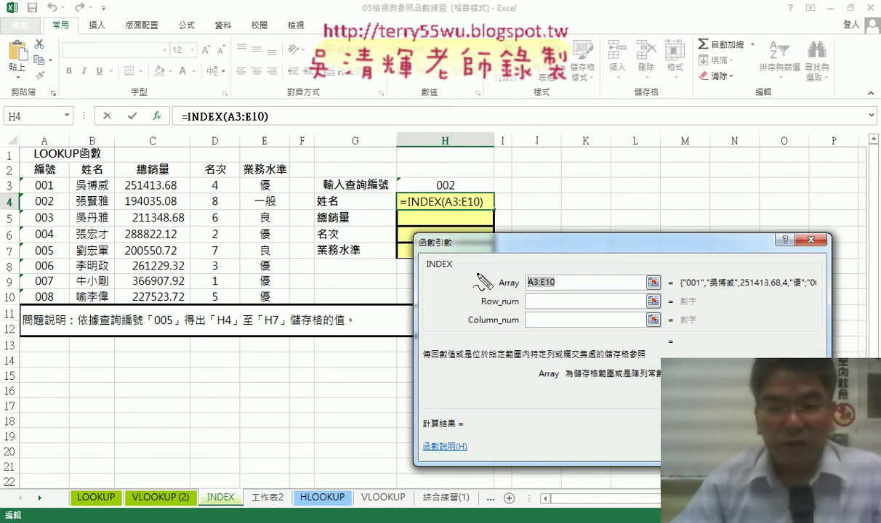
pyautogui.moveTo(544, 272); pyautogui.dragTo(536, 272)
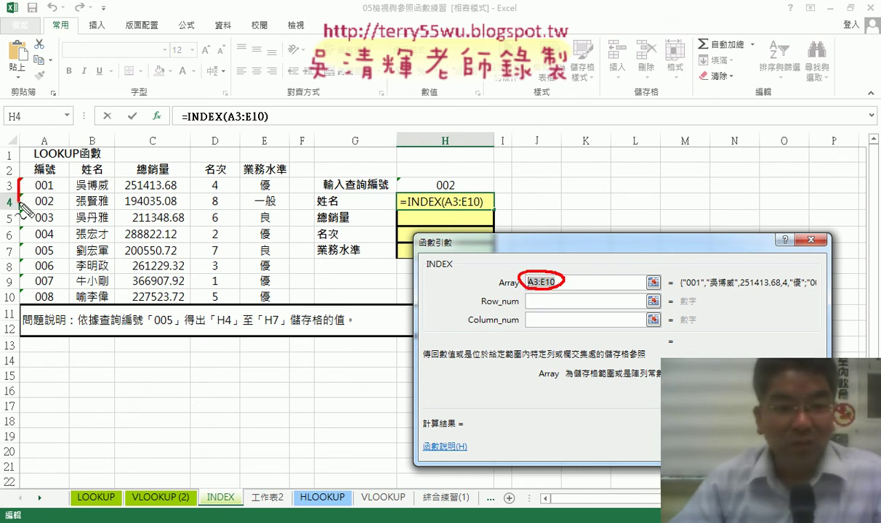
pyautogui.moveTo(20, 205); pyautogui.dragTo(22, 306)
pyautogui.moveTo(33, 180); pyautogui.dragTo(25, 308)
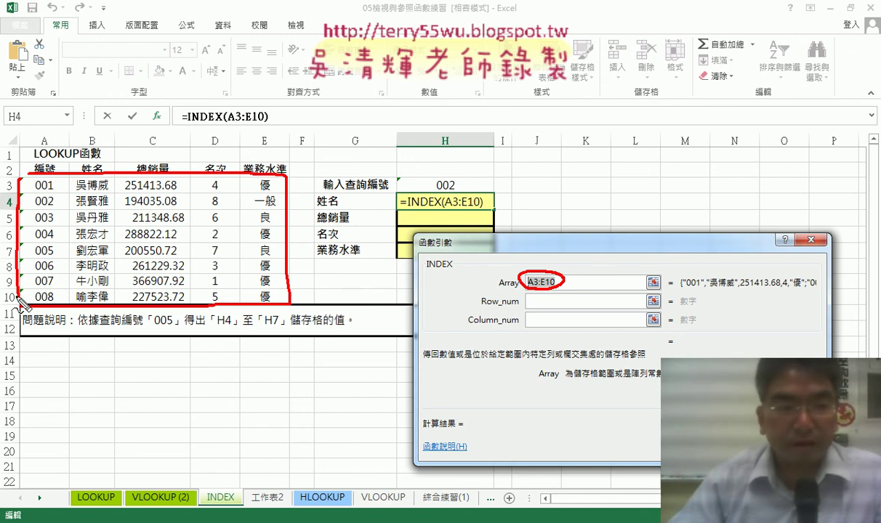
pyautogui.click(9, 185)
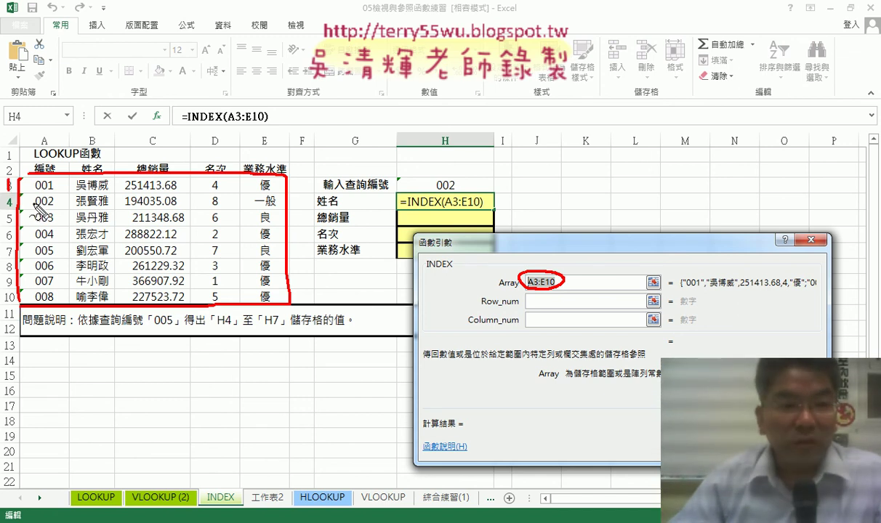
pyautogui.moveTo(17, 203); pyautogui.dragTo(13, 213)
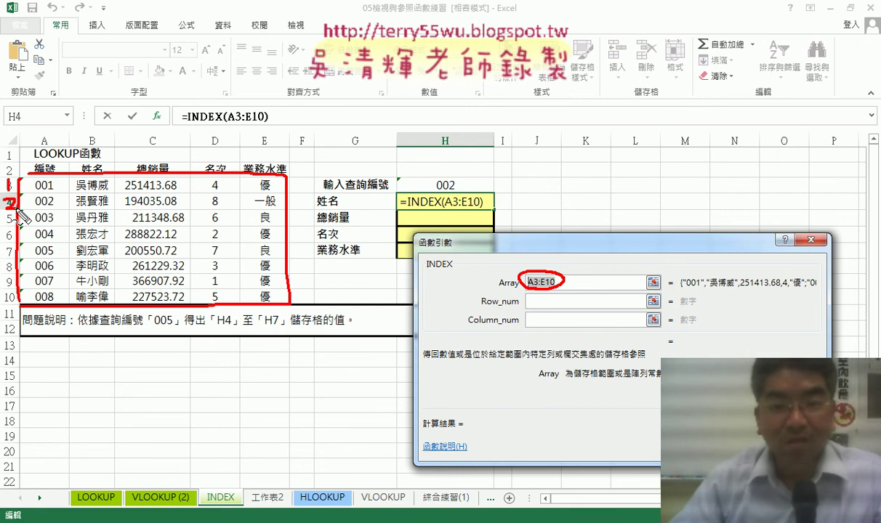
pyautogui.moveTo(434, 192)
pyautogui.mouseDown()
pyautogui.moveTo(445, 176)
pyautogui.moveTo(454, 200)
pyautogui.mouseUp()
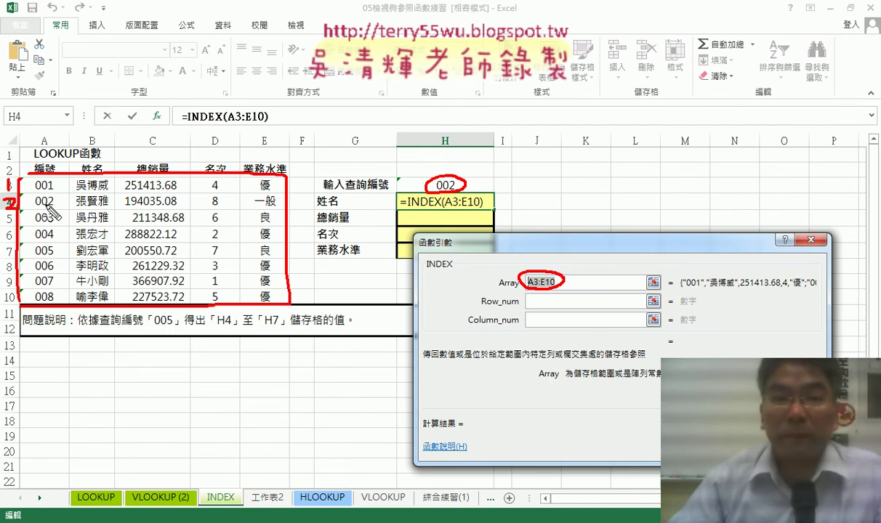
# Complete H4 as =INDEX(A3:E10,H3,2) so it returns the name for ID 002.
pyautogui.press('Escape')
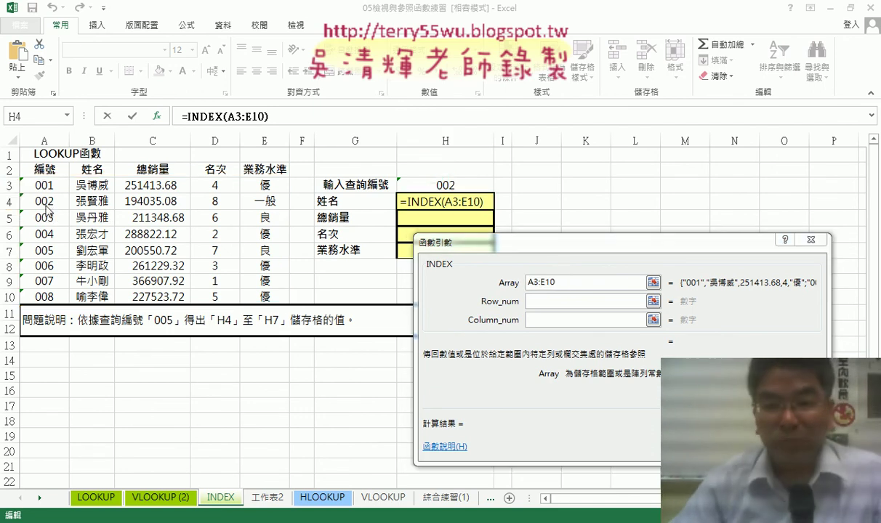
pyautogui.click(584, 301)
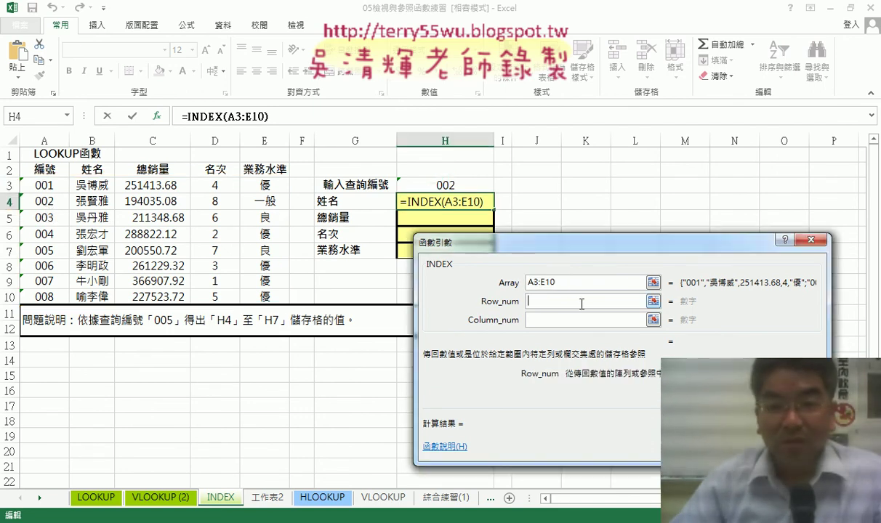
pyautogui.click(453, 184)
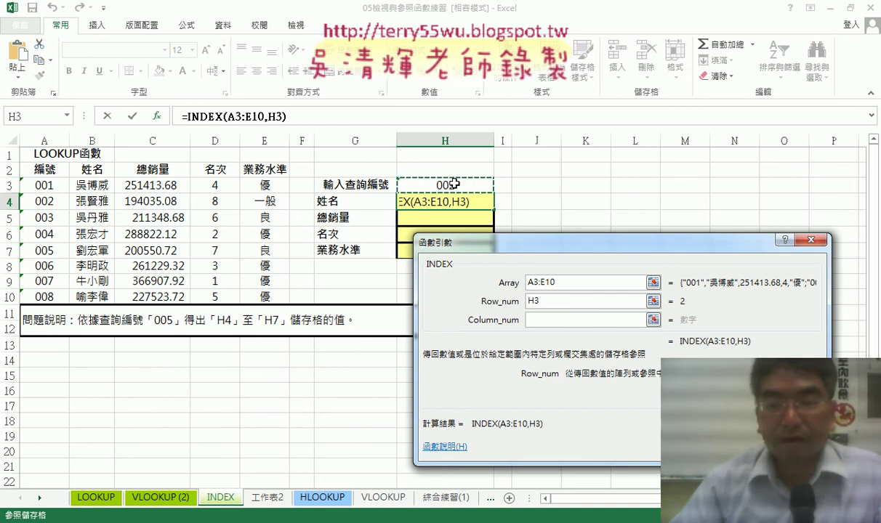
pyautogui.click(546, 321)
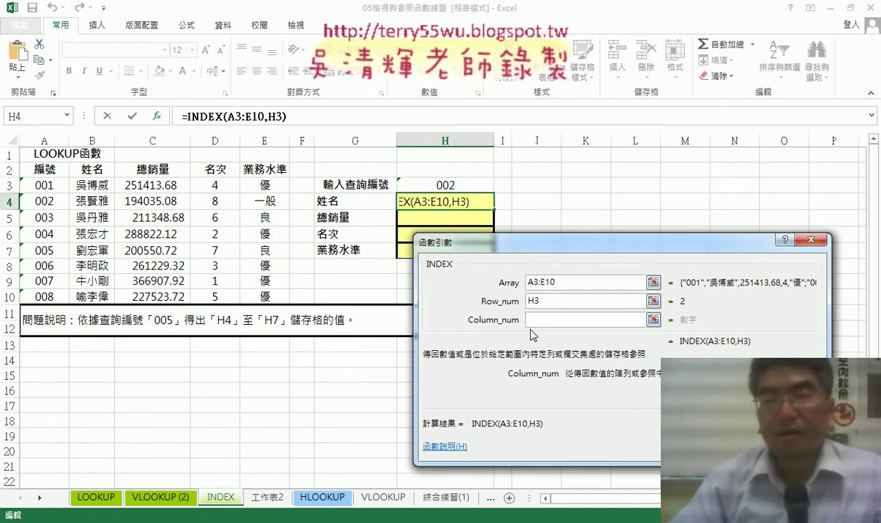
pyautogui.write('2')
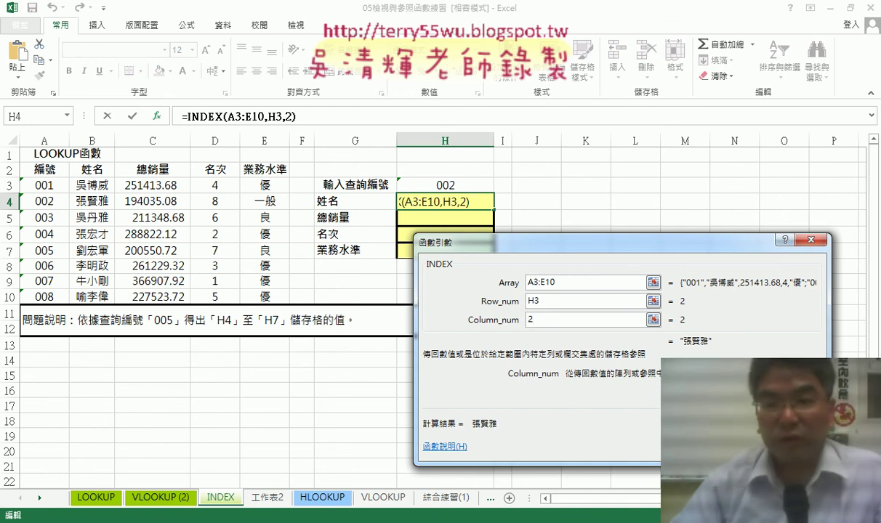
pyautogui.press('Return')
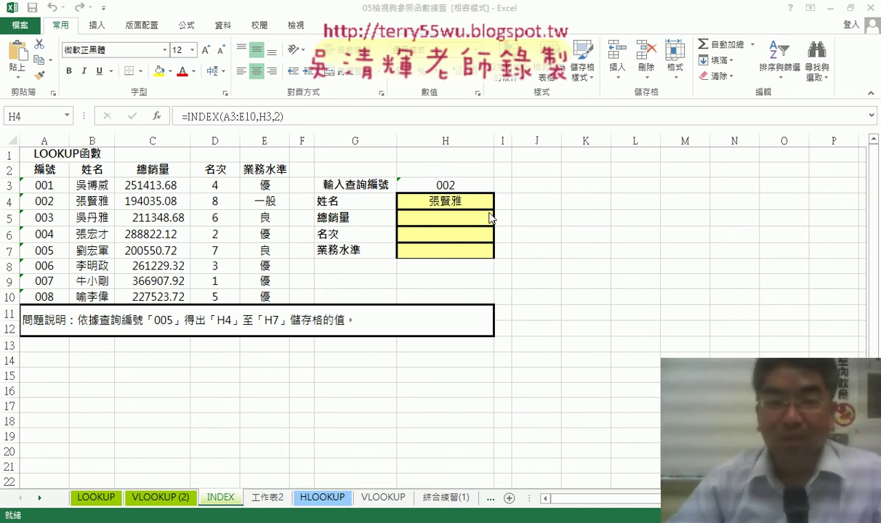
# Change the INDEX formula's Column_num in H4 to ROW()-2.
pyautogui.click(192, 116)
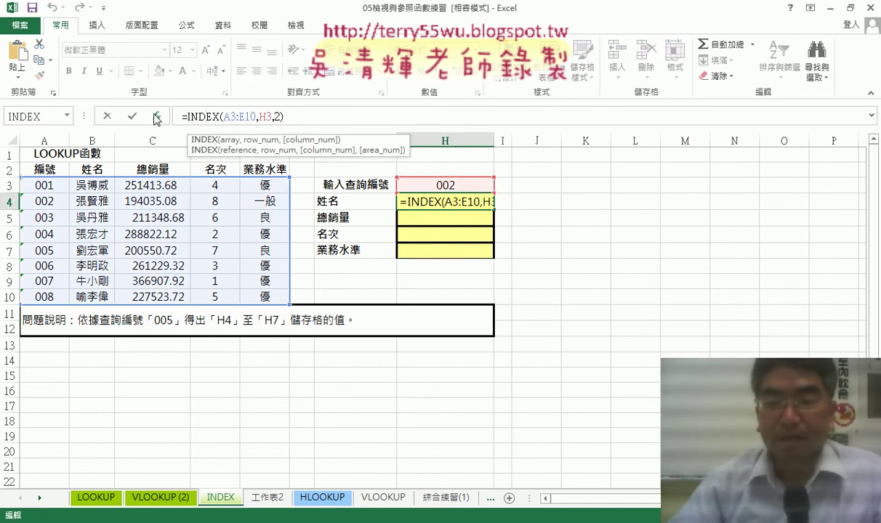
pyautogui.click(156, 116)
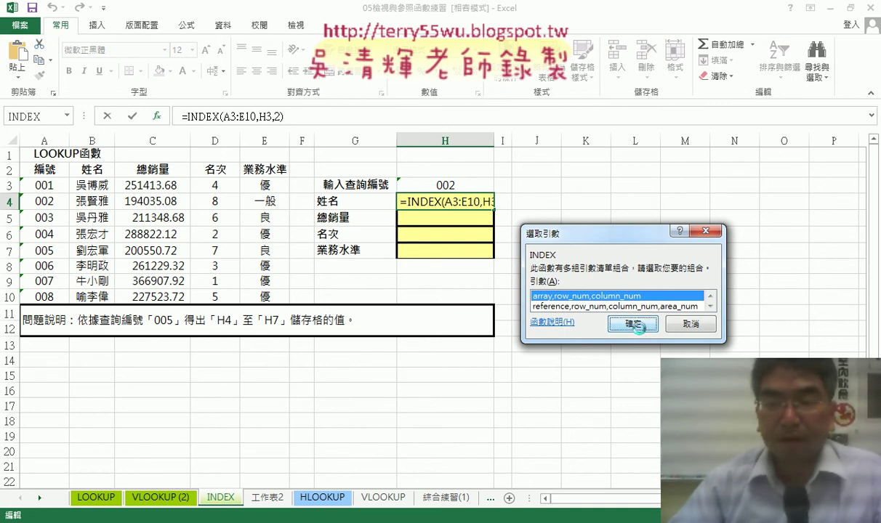
pyautogui.click(632, 325)
pyautogui.moveTo(552, 231); pyautogui.dragTo(610, 207)
pyautogui.click(585, 283)
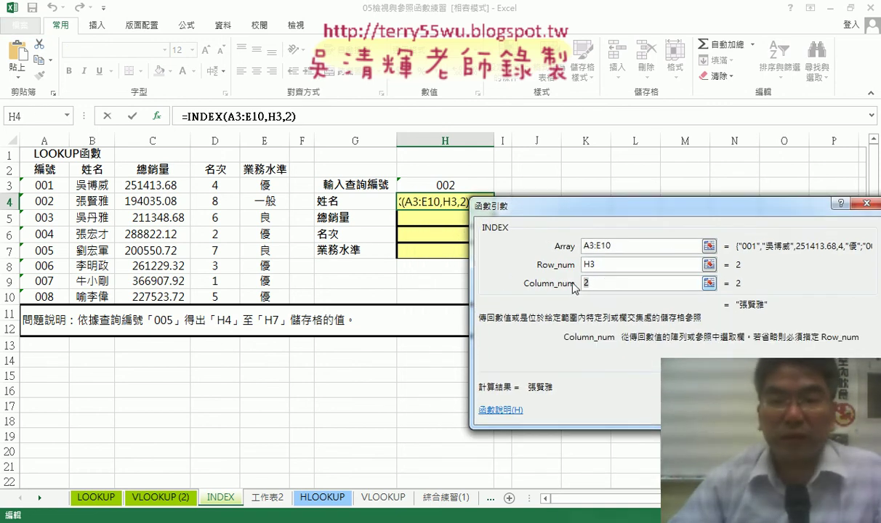
pyautogui.moveTo(523, 206); pyautogui.dragTo(559, 199)
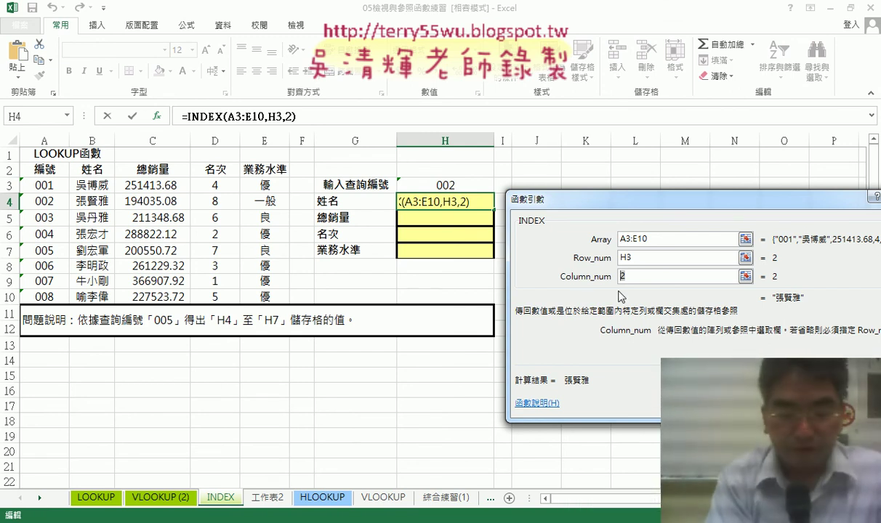
pyautogui.write('row')
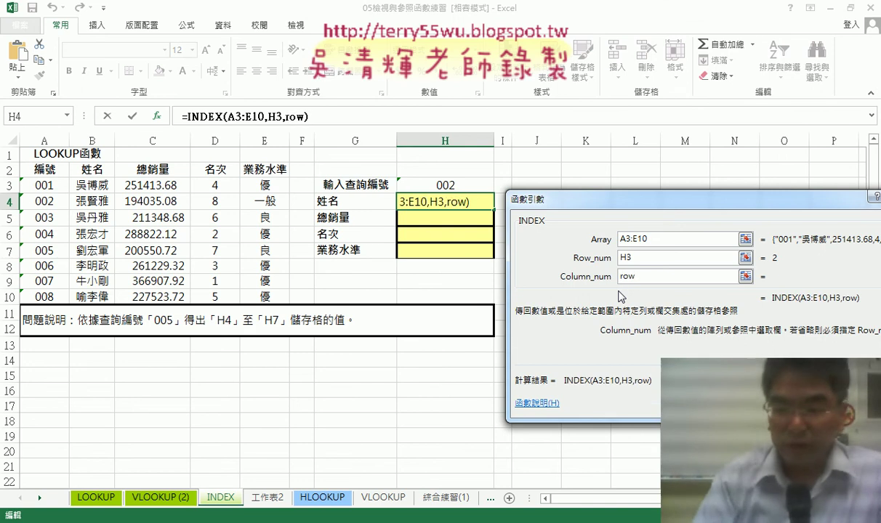
pyautogui.write('()-2')
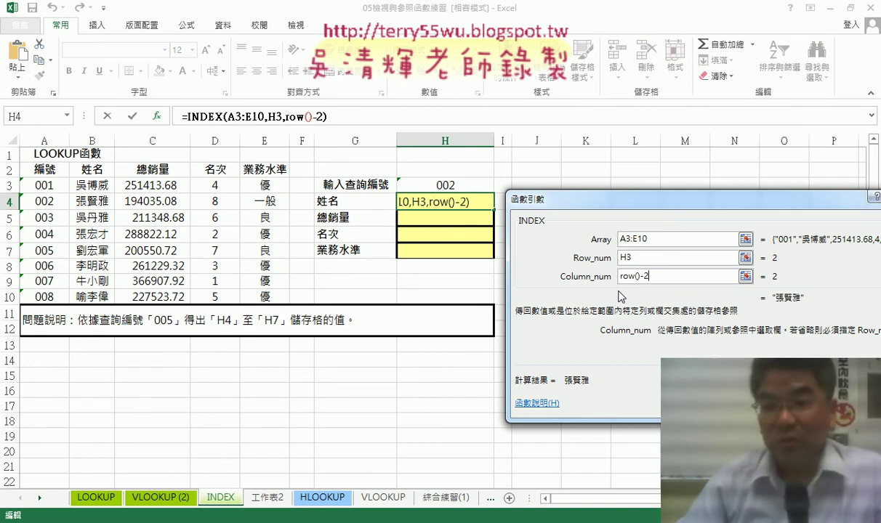
pyautogui.moveTo(649, 277); pyautogui.dragTo(619, 277)
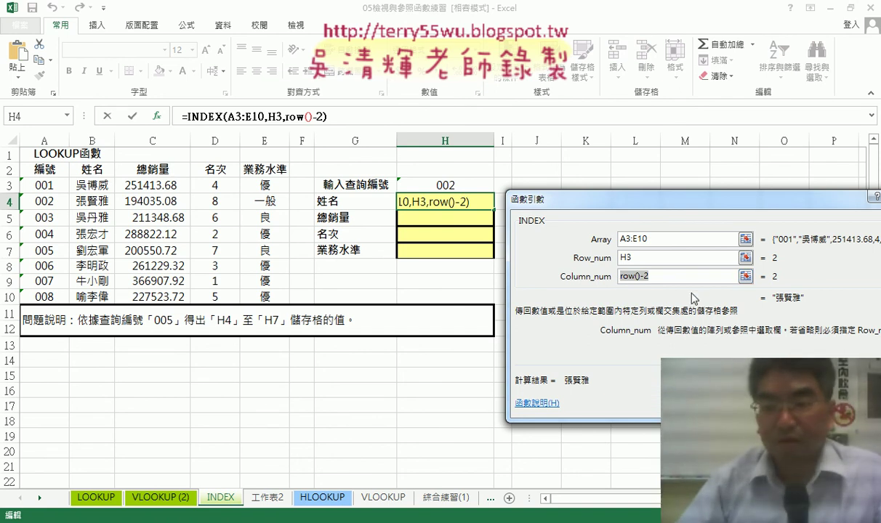
# Lock the rows as H$3 and A$3:E$10, giving =INDEX(A$3:E$10,H$3,ROW()-2).
pyautogui.click(618, 258)
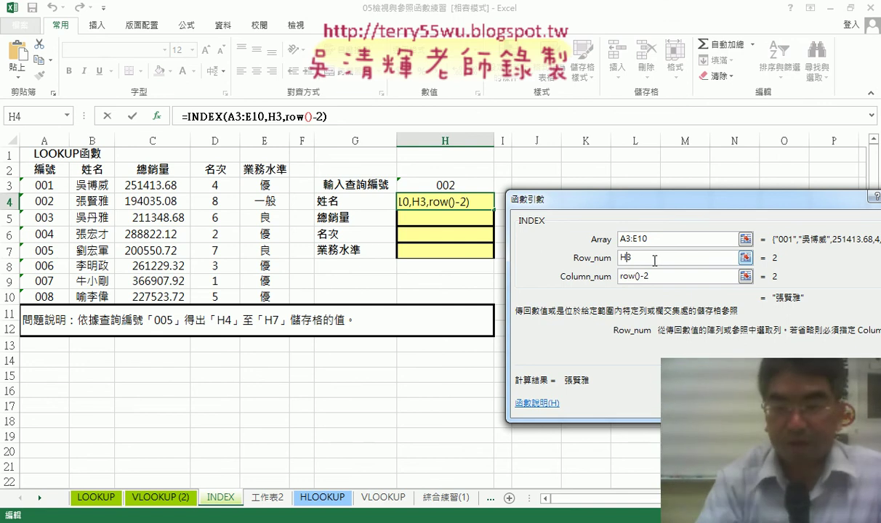
pyautogui.write('$')
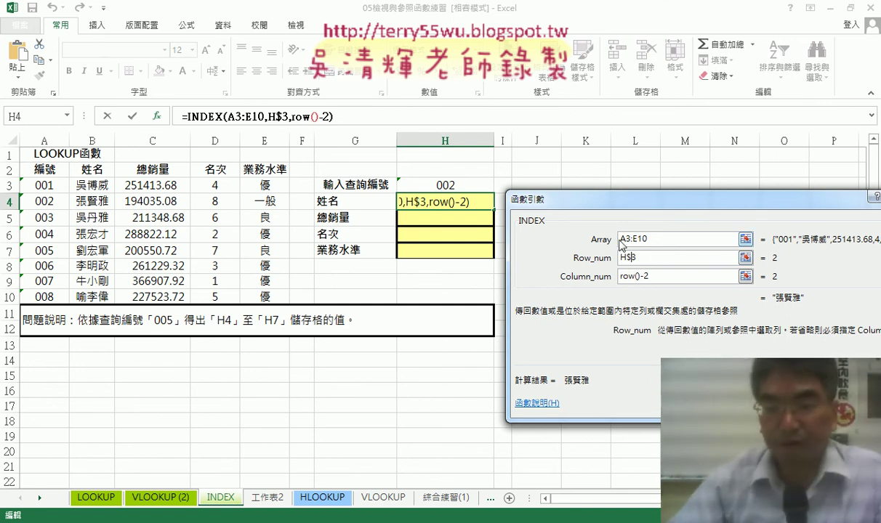
pyautogui.click(622, 239)
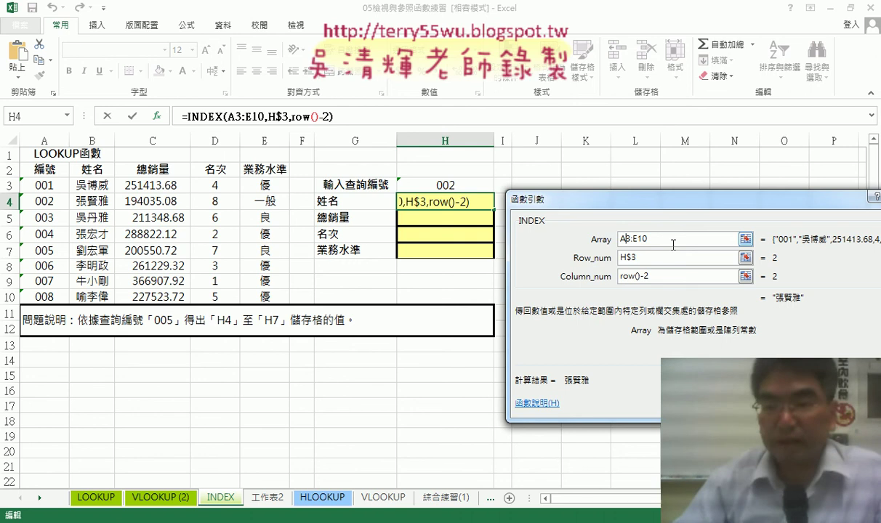
pyautogui.write('$')
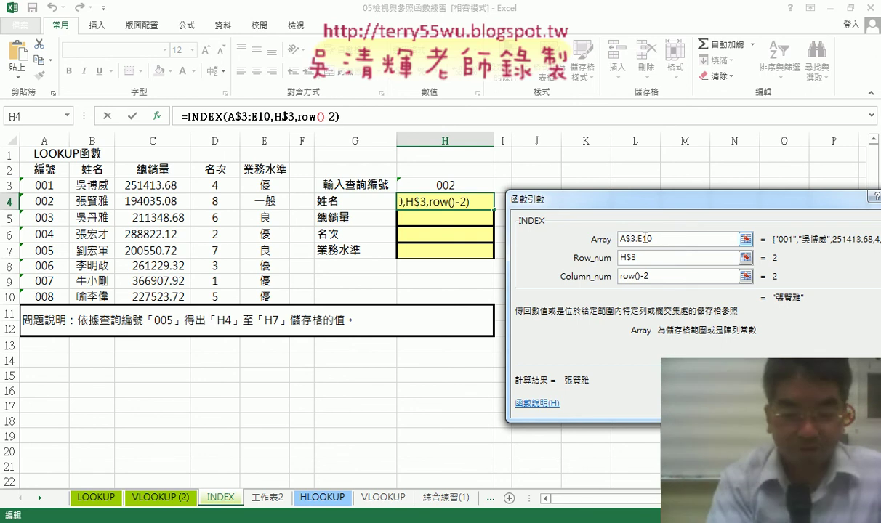
pyautogui.click(643, 239)
pyautogui.write('$')
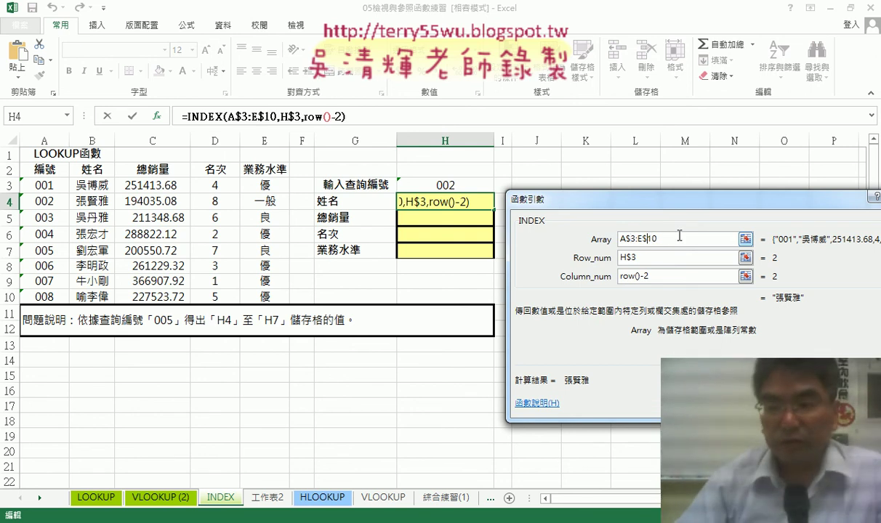
pyautogui.click(647, 277)
pyautogui.doubleClick(647, 277)
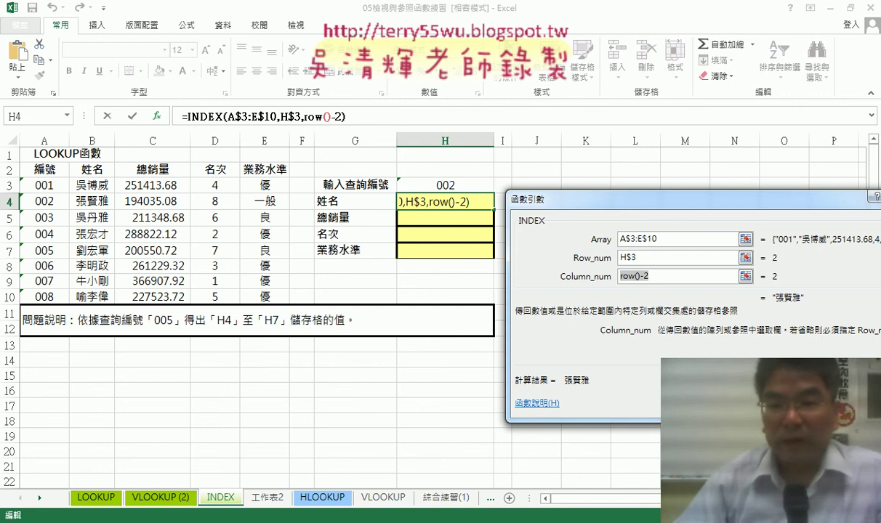
pyautogui.press('Return')
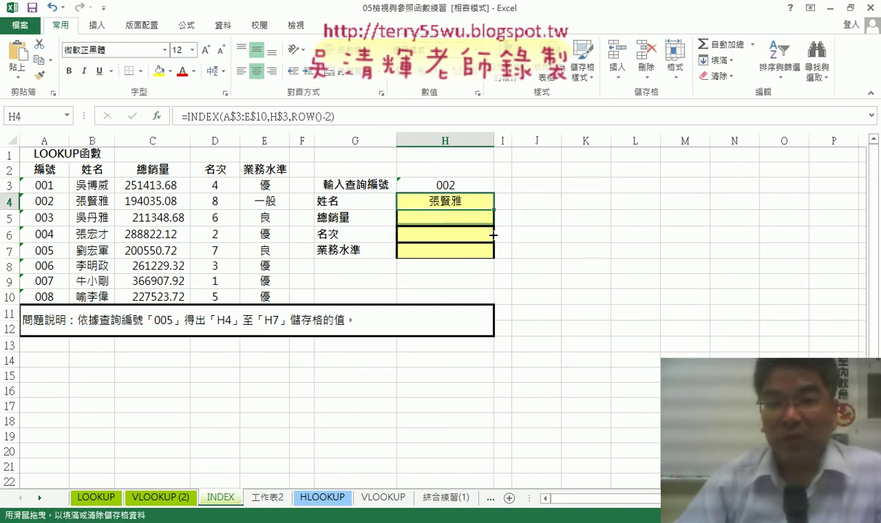
# Fill H4's INDEX formula down to H7, showing 194035.08, 8 and 一般 for ID 002.
pyautogui.moveTo(493, 234); pyautogui.dragTo(494, 256)
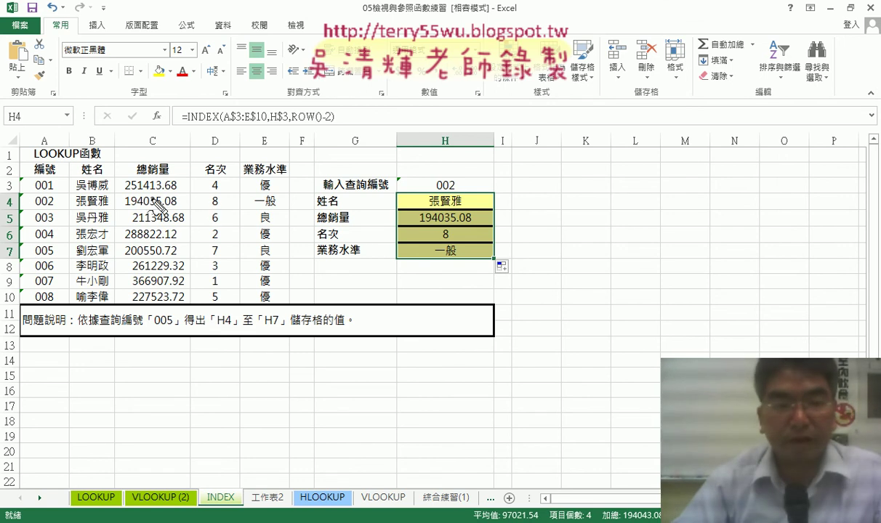
pyautogui.moveTo(64, 194)
pyautogui.mouseDown()
pyautogui.moveTo(64, 215)
pyautogui.moveTo(240, 188)
pyautogui.moveTo(290, 218)
pyautogui.moveTo(65, 212)
pyautogui.mouseUp()
pyautogui.moveTo(448, 178); pyautogui.dragTo(453, 190)
pyautogui.press('Escape')
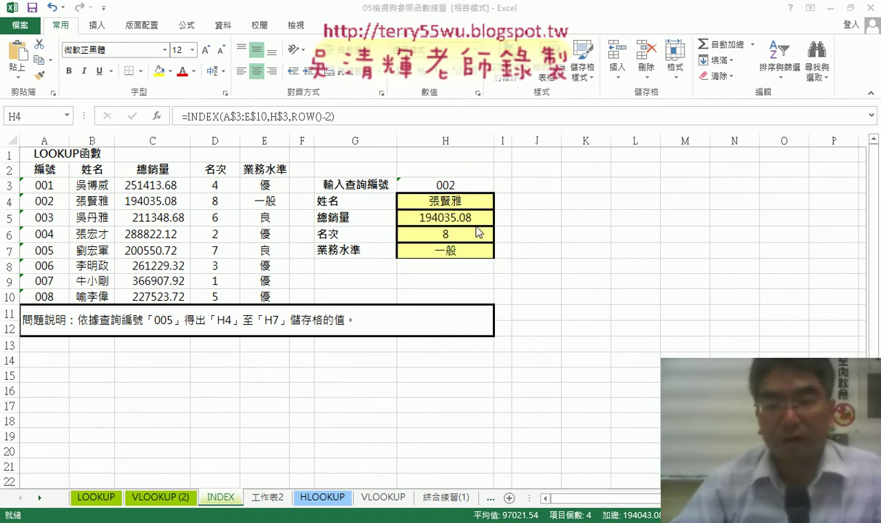
pyautogui.click(448, 185)
pyautogui.click(499, 186)
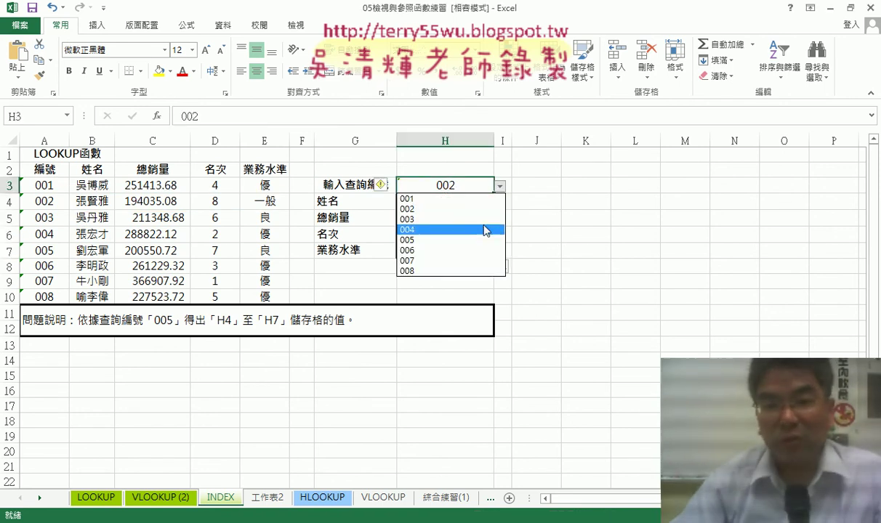
# Pick ID 003 in H3, then review H4's VLOOKUP formula on VLOOKUP (2) and return to INDEX's H4.
pyautogui.click(483, 220)
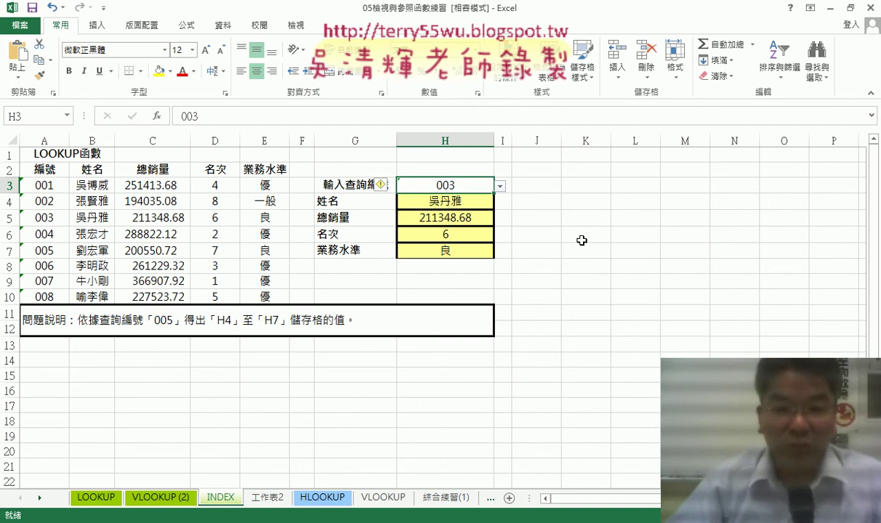
pyautogui.click(169, 498)
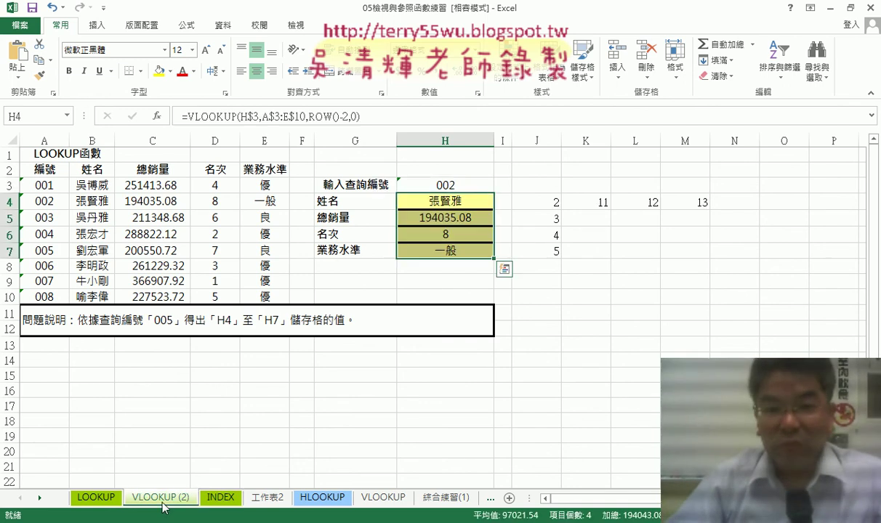
pyautogui.click(448, 204)
pyautogui.click(308, 117)
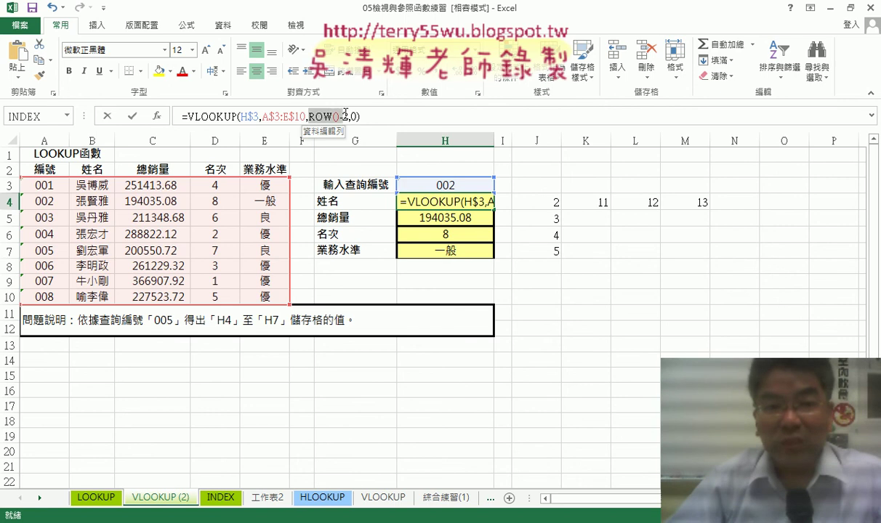
pyautogui.click(132, 117)
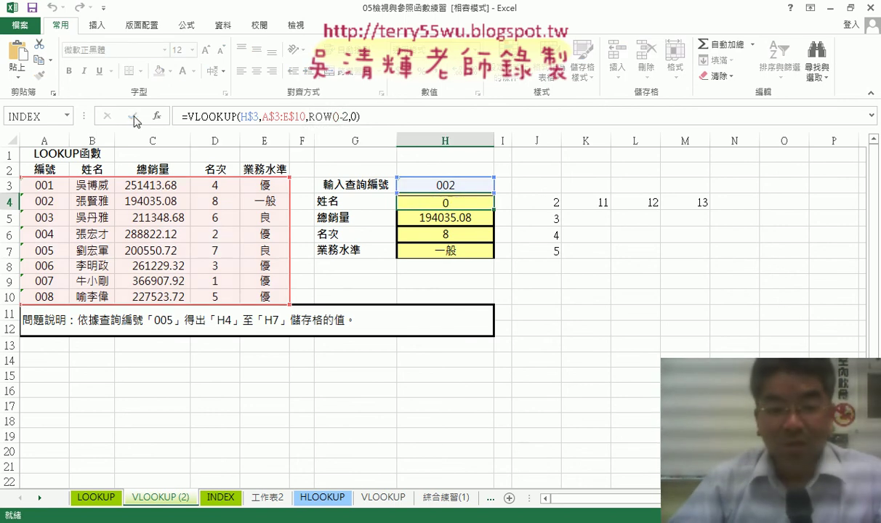
pyautogui.click(223, 500)
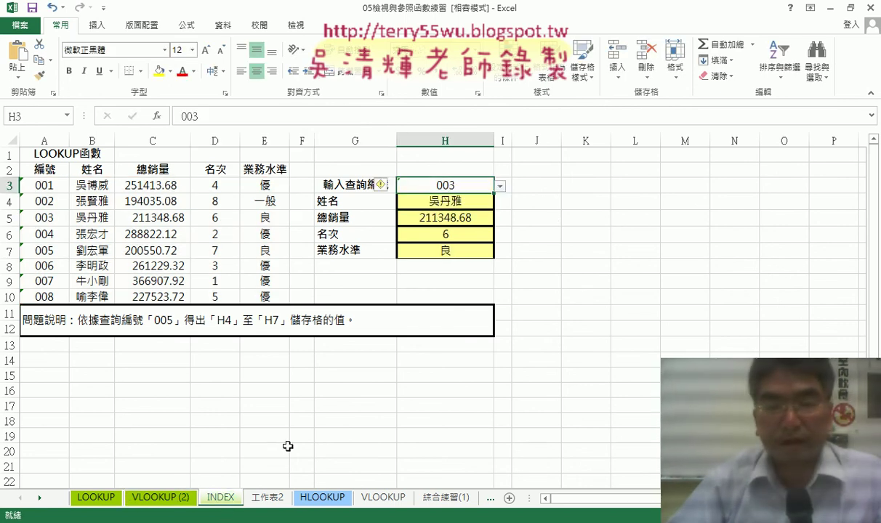
pyautogui.click(429, 196)
# Open H4's INDEX arguments in array form, showing A$3:E$10, H$3 and ROW()-2.
pyautogui.click(208, 116)
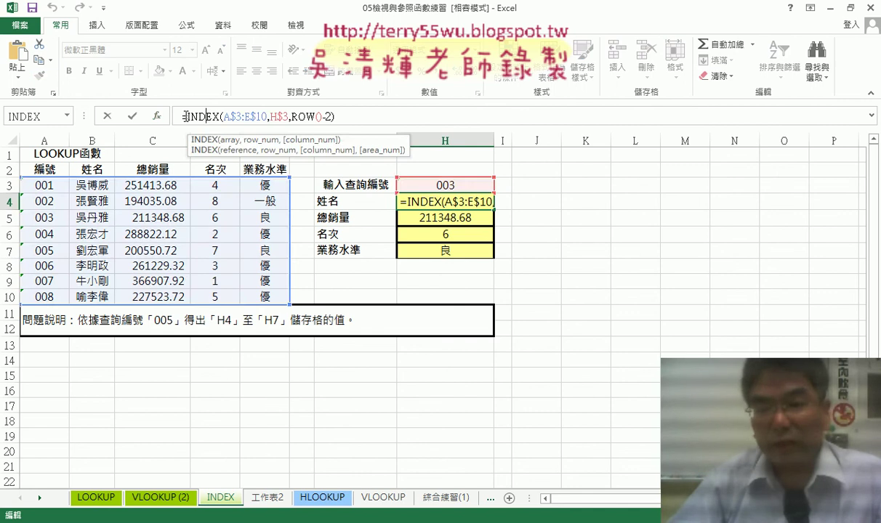
pyautogui.click(154, 116)
pyautogui.click(686, 331)
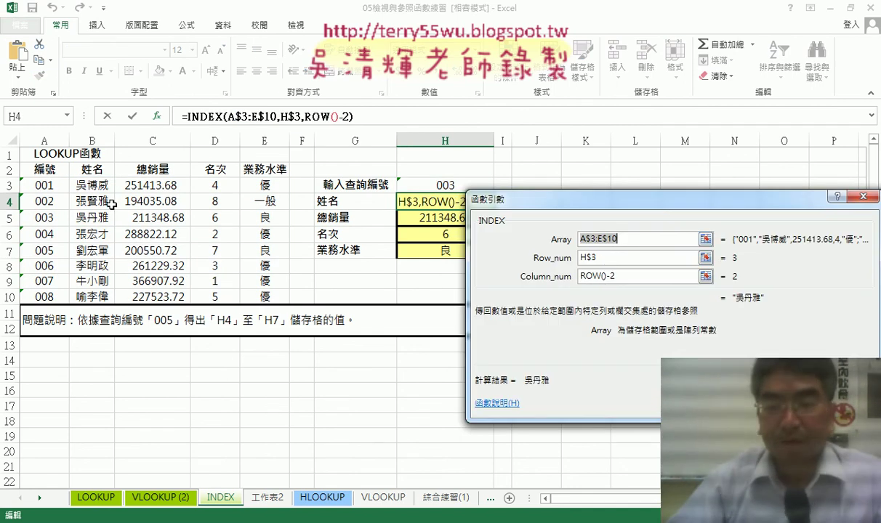
pyautogui.click(609, 257)
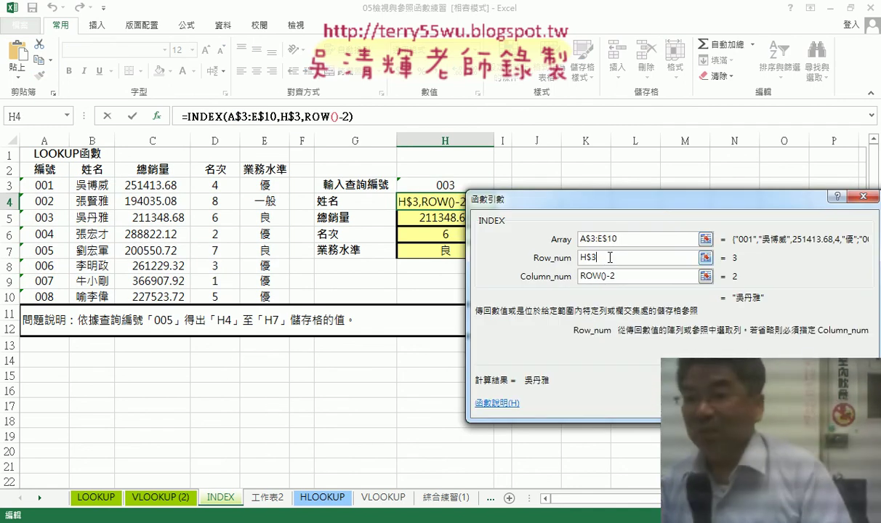